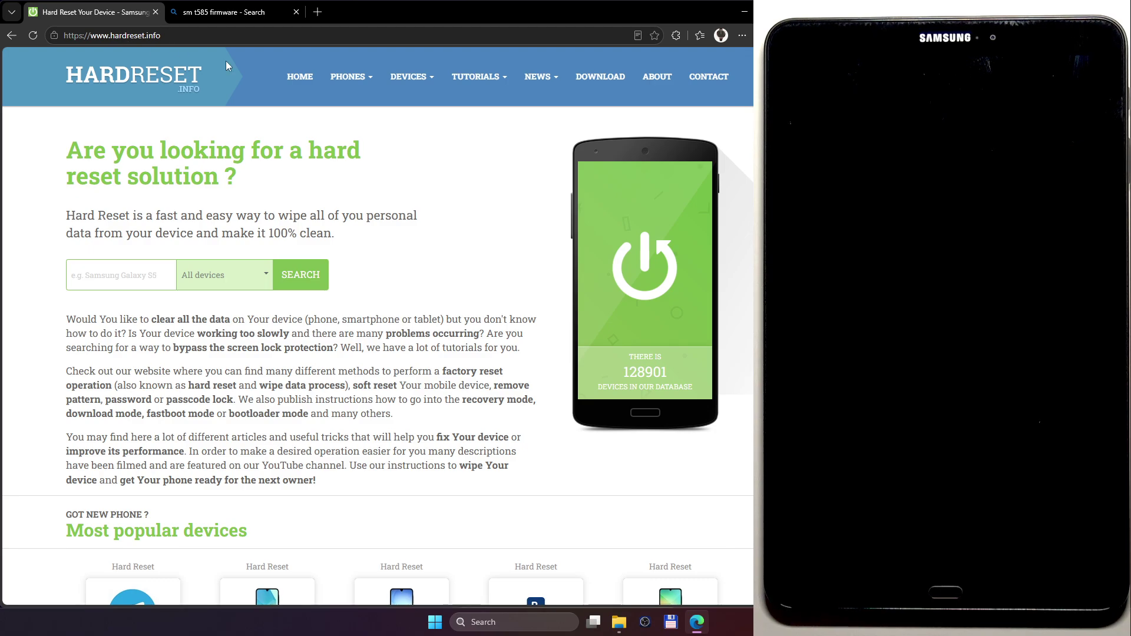
- Open the site's Download section and search it for "odin" to view the available Odin3 versions
{"action": "left_click", "coordinate": [602, 75]}
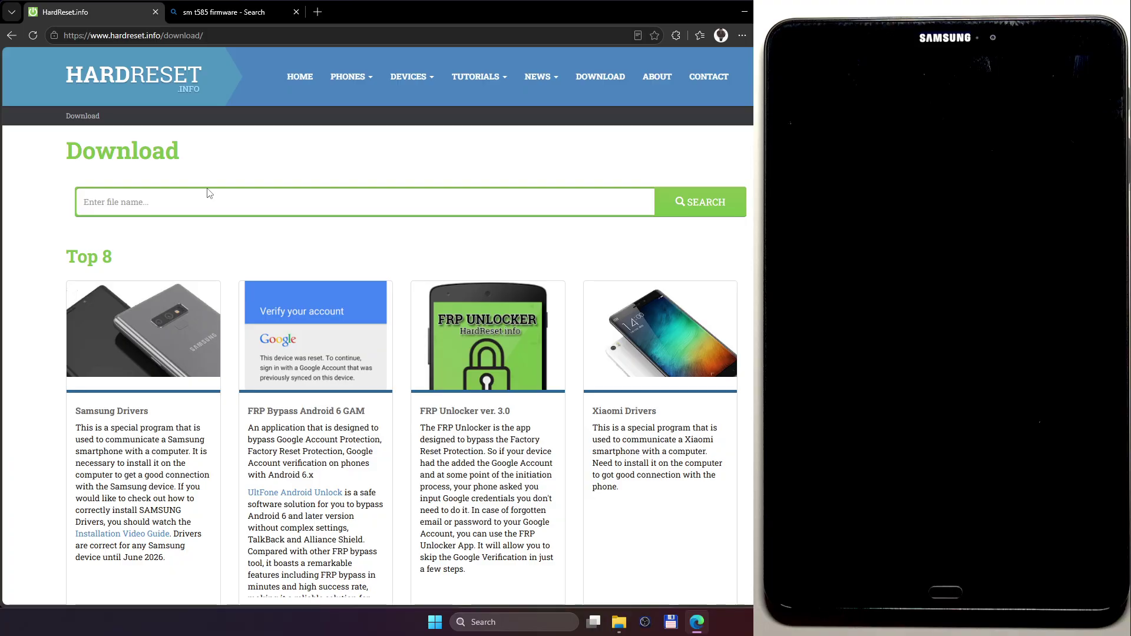
{"action": "left_click", "coordinate": [181, 204]}
{"action": "left_click", "coordinate": [158, 281]}
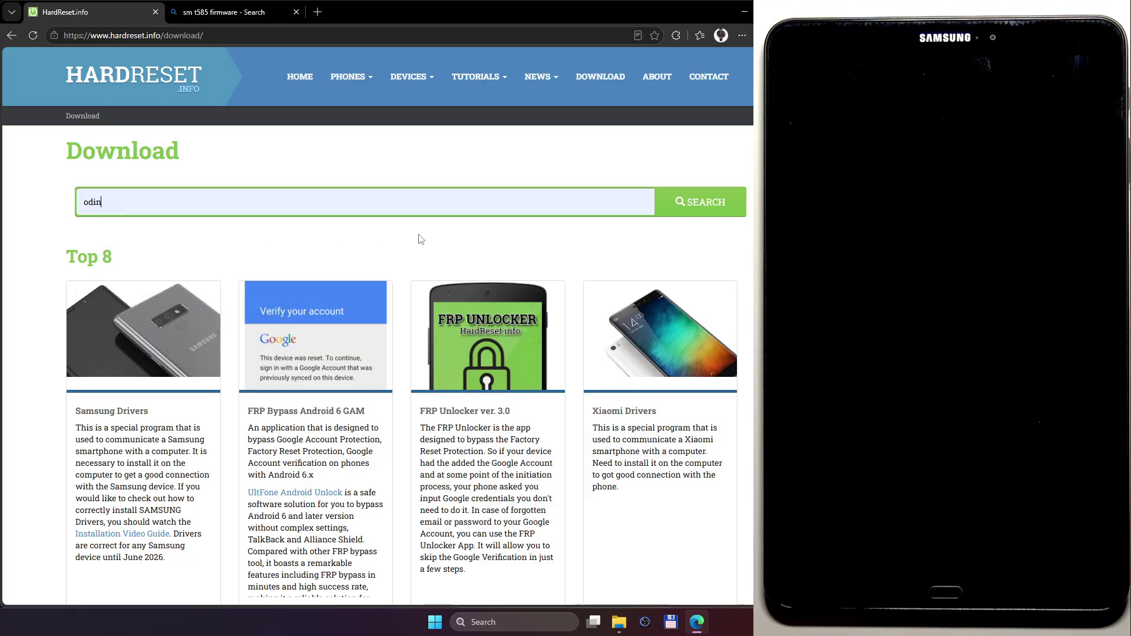
{"action": "left_click", "coordinate": [687, 201]}
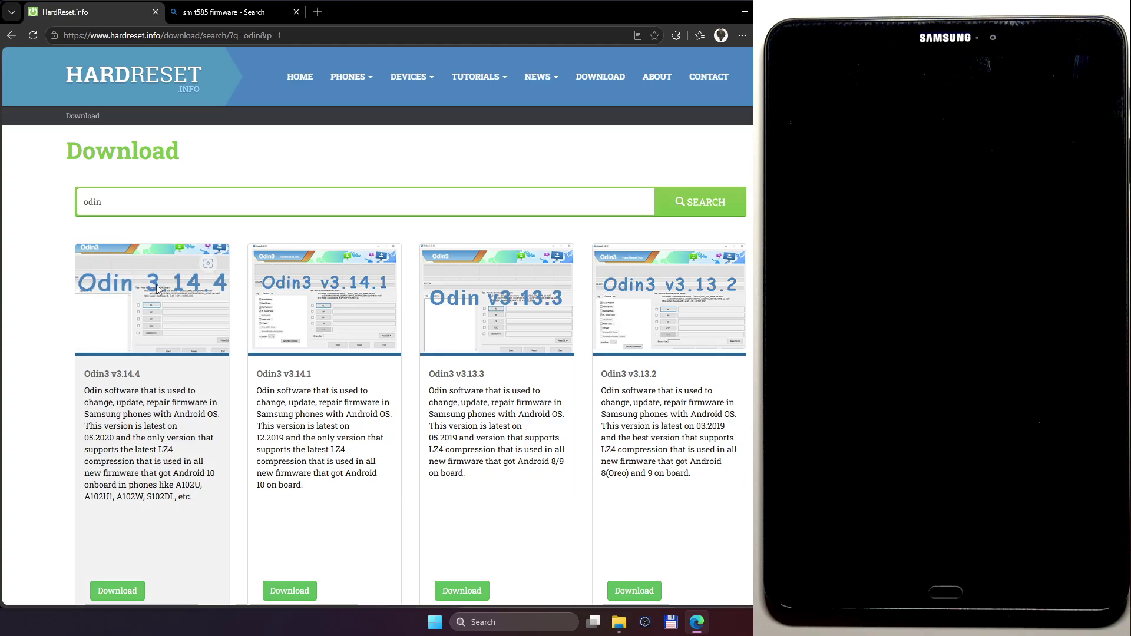
{"action": "scroll", "coordinate": [115, 389], "scroll_direction": "down", "scroll_amount": 1}
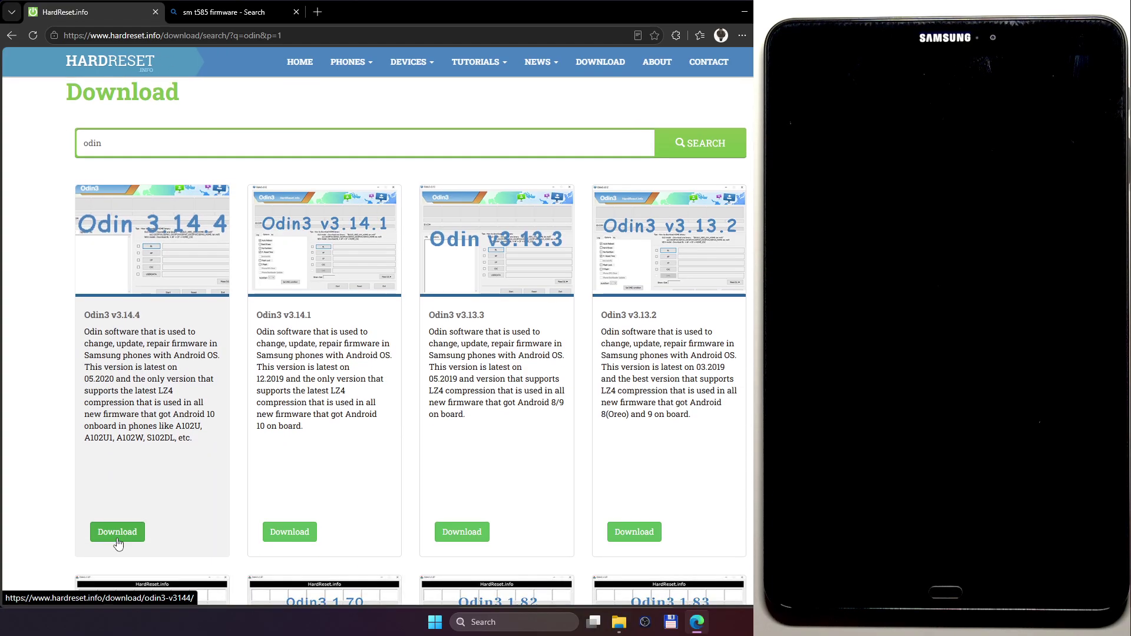
- Search the downloads for "samsung drivers", look over the driver packages, and return to the HardReset.info home page
{"action": "scroll", "coordinate": [117, 544], "scroll_direction": "up", "scroll_amount": 1}
{"action": "left_click", "coordinate": [339, 195]}
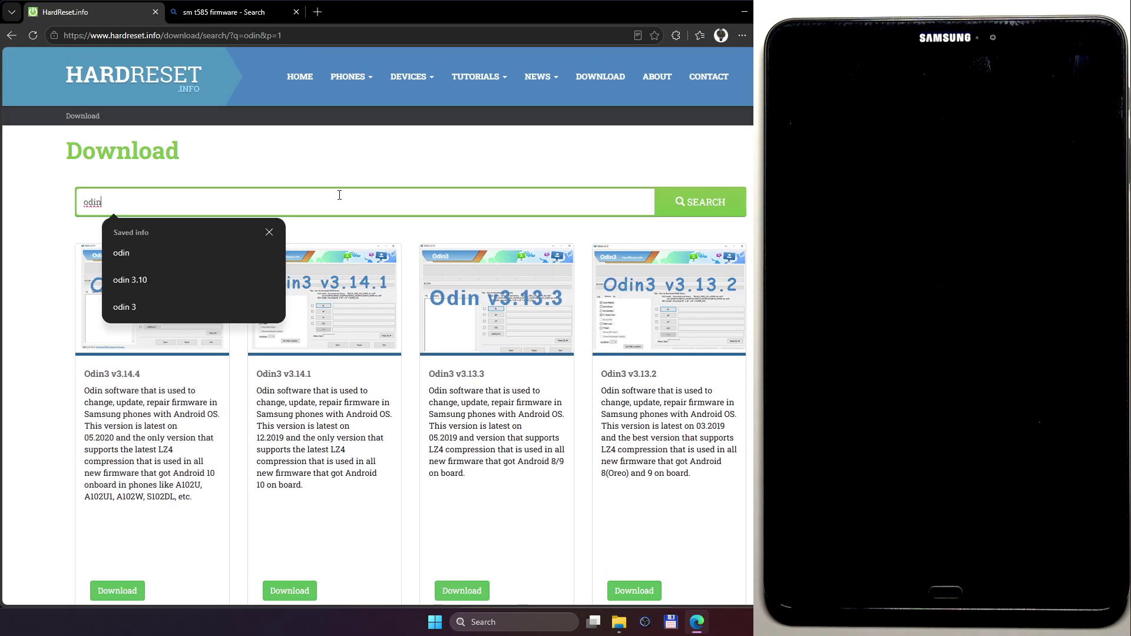
{"action": "key", "text": "ctrl+a"}
{"action": "type", "text": "samsung d"}
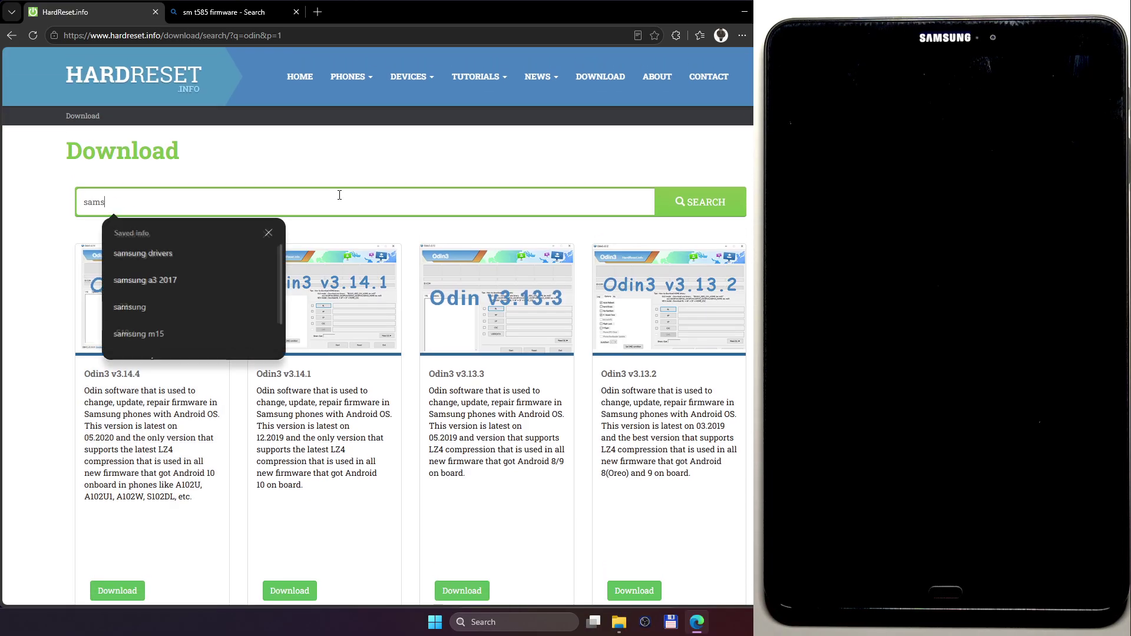
{"action": "key", "text": "Down"}
{"action": "key", "text": "Return"}
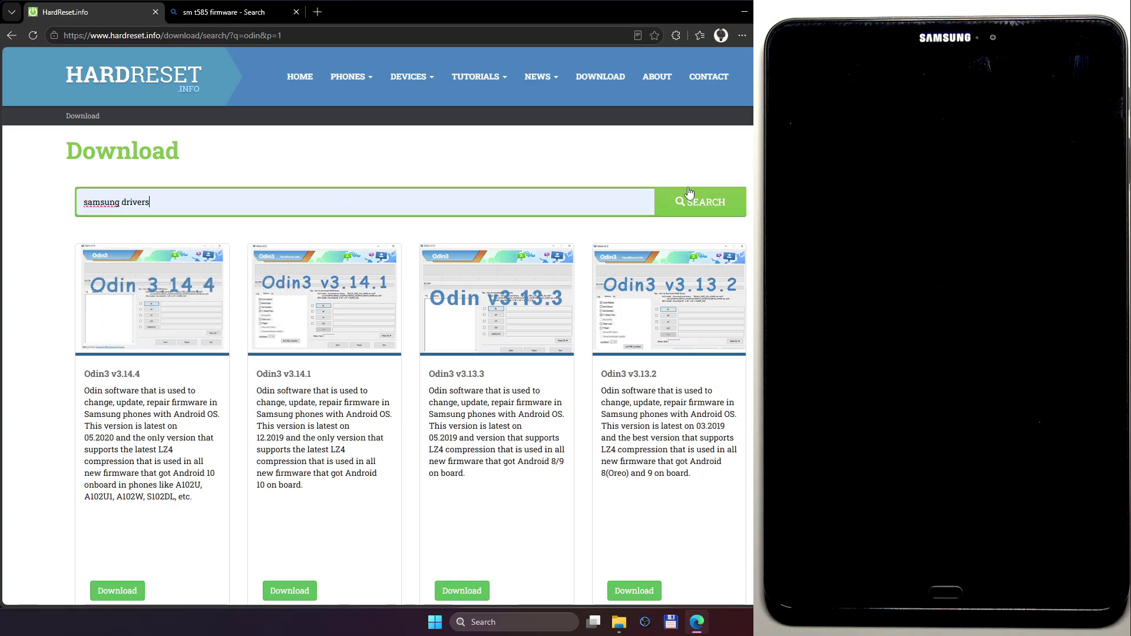
{"action": "scroll", "coordinate": [413, 224], "scroll_direction": "down", "scroll_amount": 1}
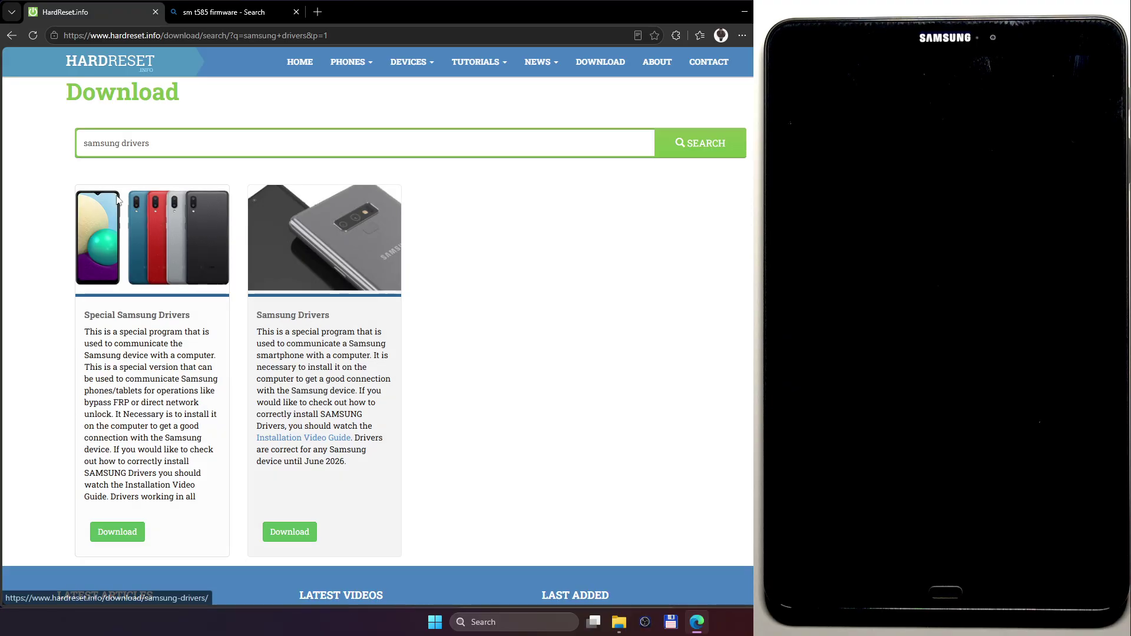
{"action": "scroll", "coordinate": [292, 321], "scroll_direction": "up", "scroll_amount": 1}
{"action": "left_click", "coordinate": [109, 78]}
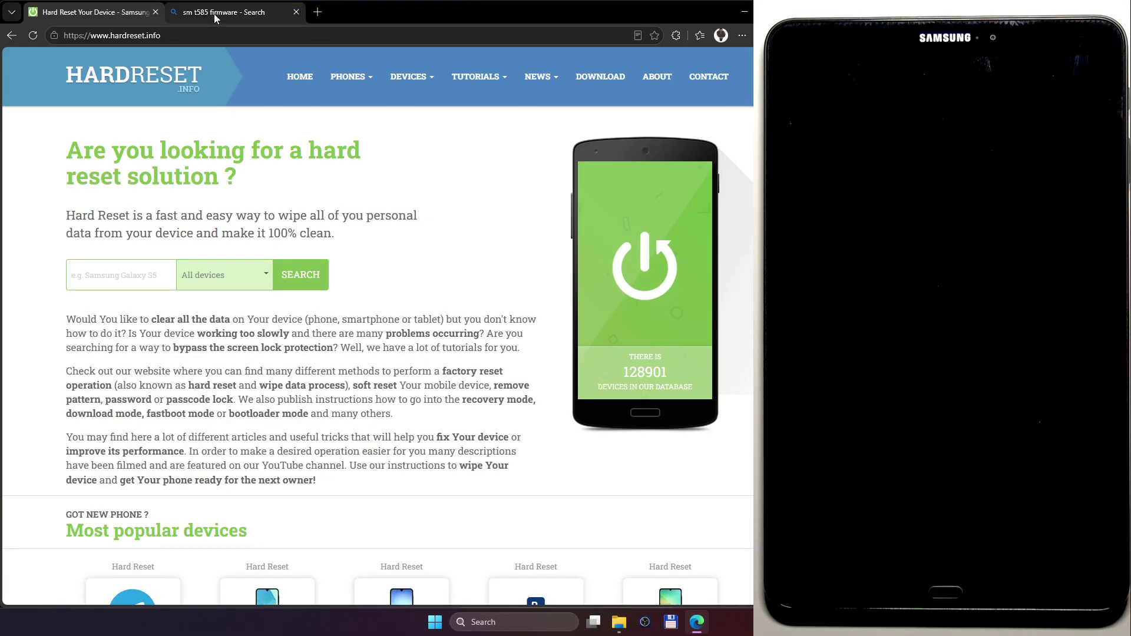
- Open the samfw.com firmware page for the Galaxy Tab A SM-T585 from the search results and complete its human verification
{"action": "left_click", "coordinate": [214, 13]}
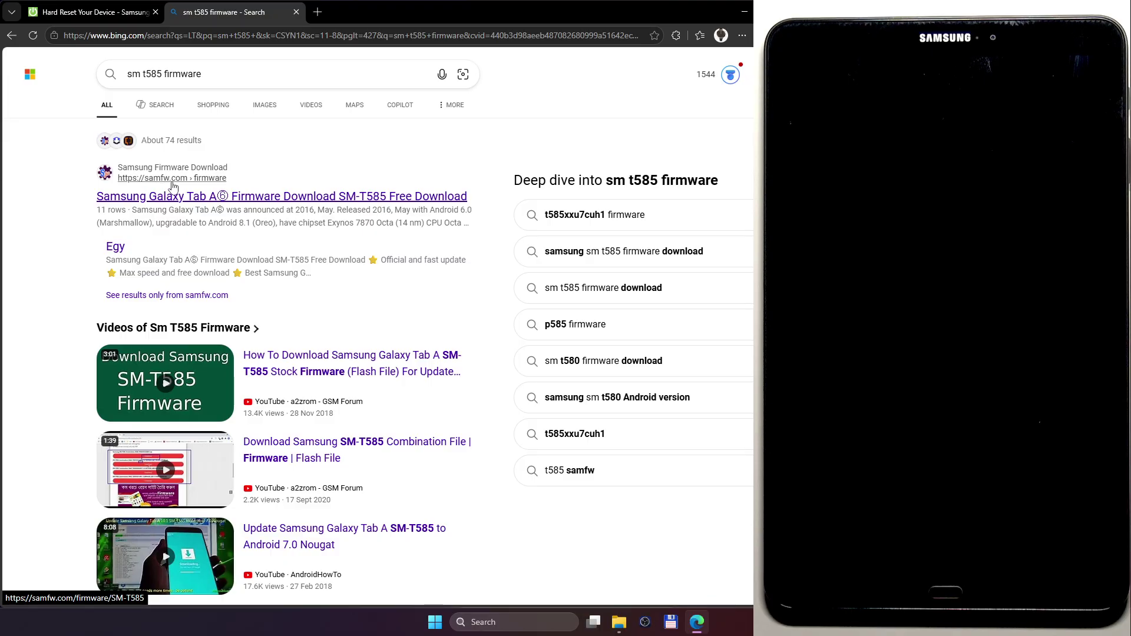
{"action": "left_click", "coordinate": [178, 203]}
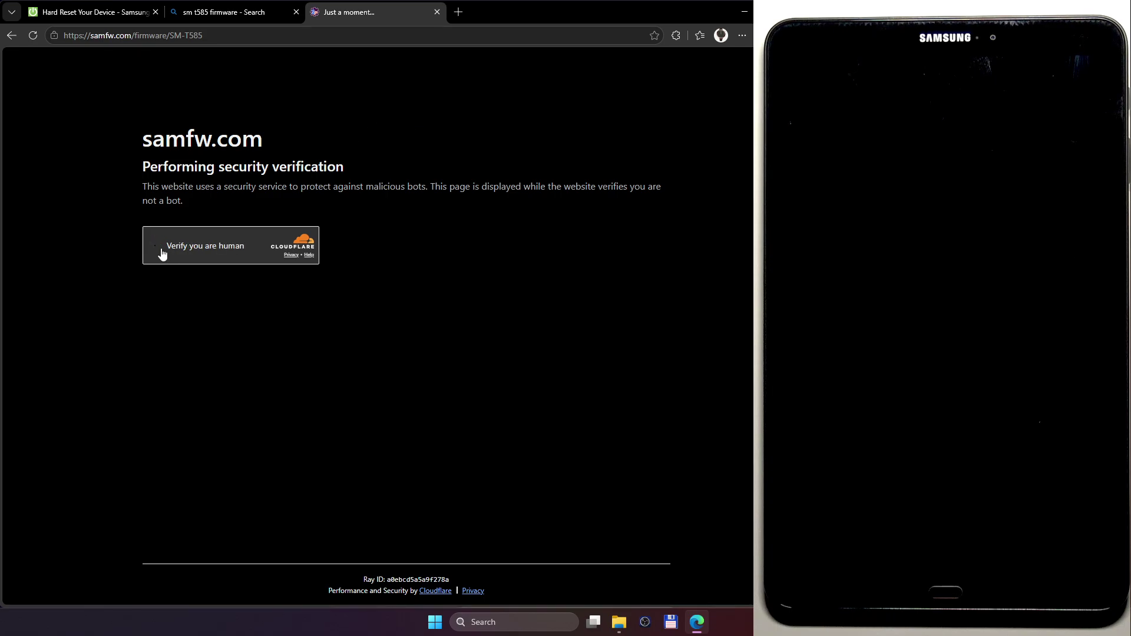
{"action": "left_click", "coordinate": [158, 249]}
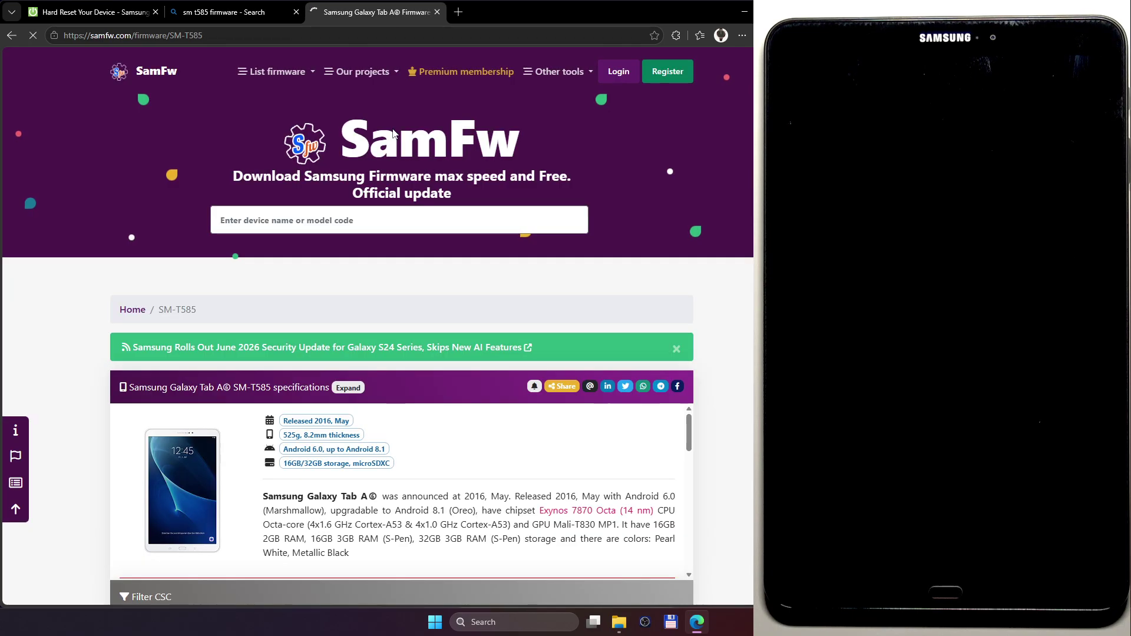
- Filter the SM-T585 CSC codes by "poland" and choose the XEO region
{"action": "scroll", "coordinate": [188, 176], "scroll_direction": "down", "scroll_amount": 3}
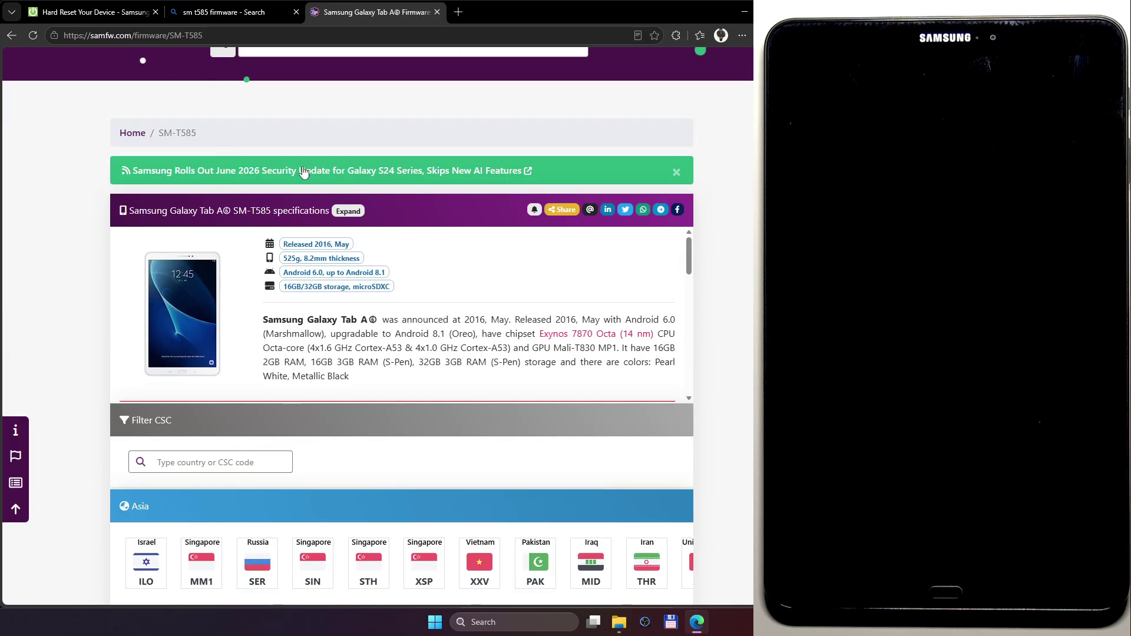
{"action": "left_click", "coordinate": [203, 472]}
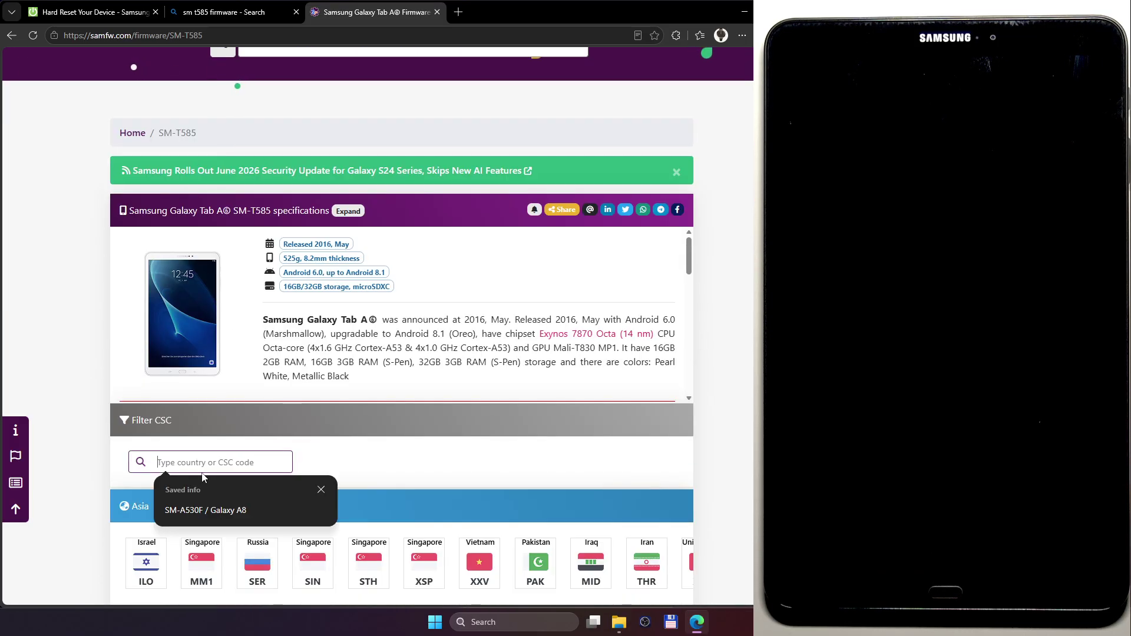
{"action": "type", "text": "poland"}
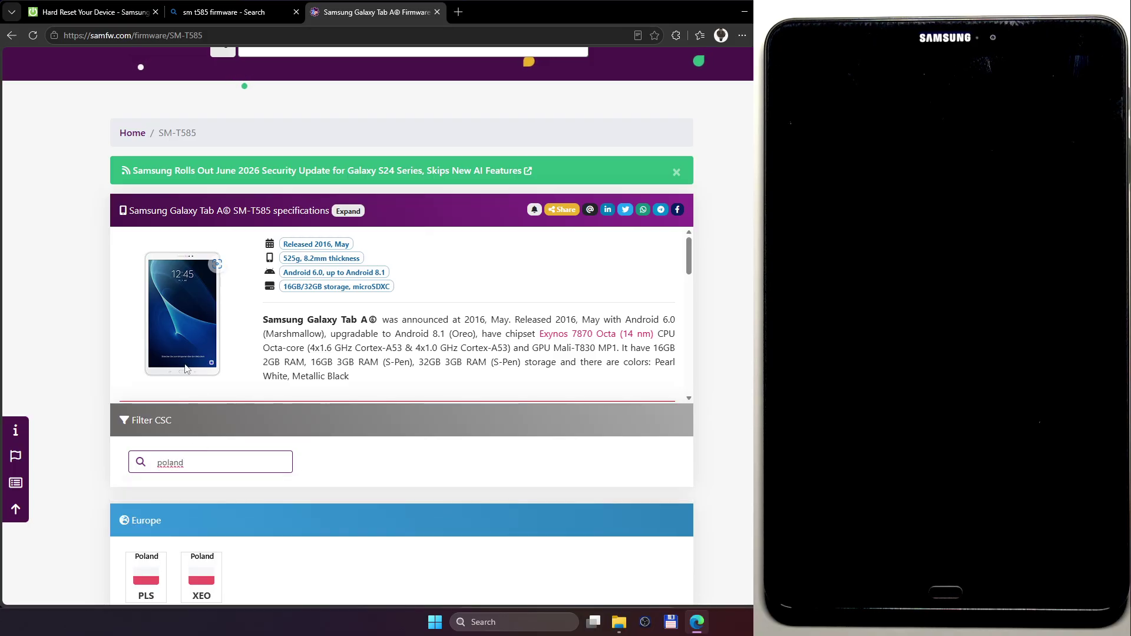
{"action": "scroll", "coordinate": [346, 427], "scroll_direction": "down", "scroll_amount": 1}
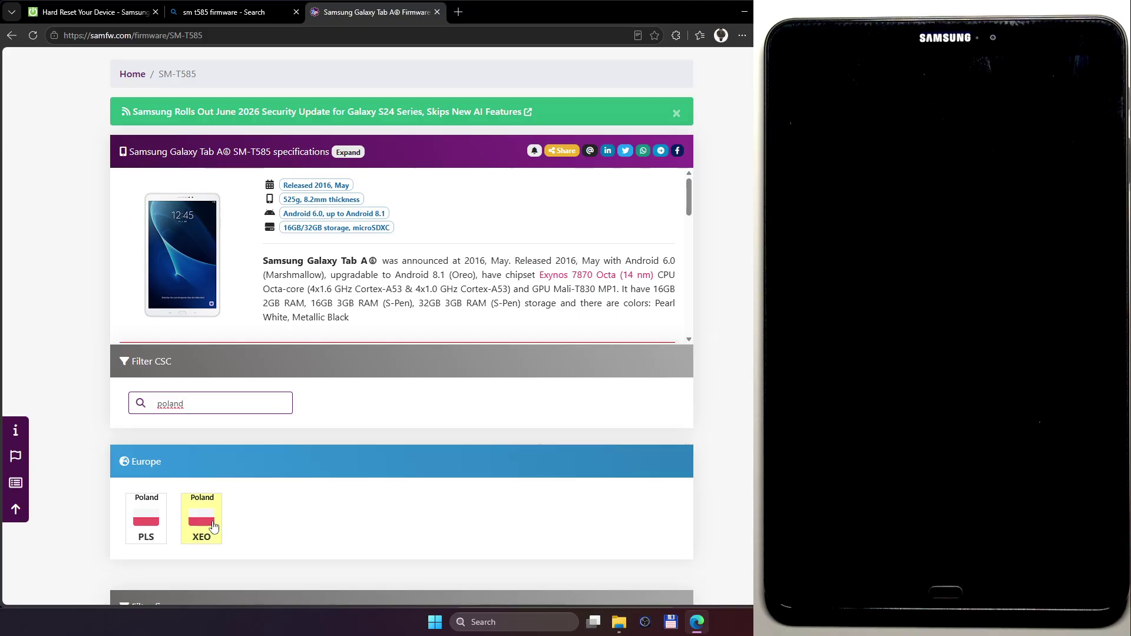
{"action": "left_click", "coordinate": [218, 506]}
- Open firmware version T585XXS6CTJ5 for Android 8.1.0 and request its download from the SamFw server
{"action": "scroll", "coordinate": [710, 306], "scroll_direction": "down", "scroll_amount": 7}
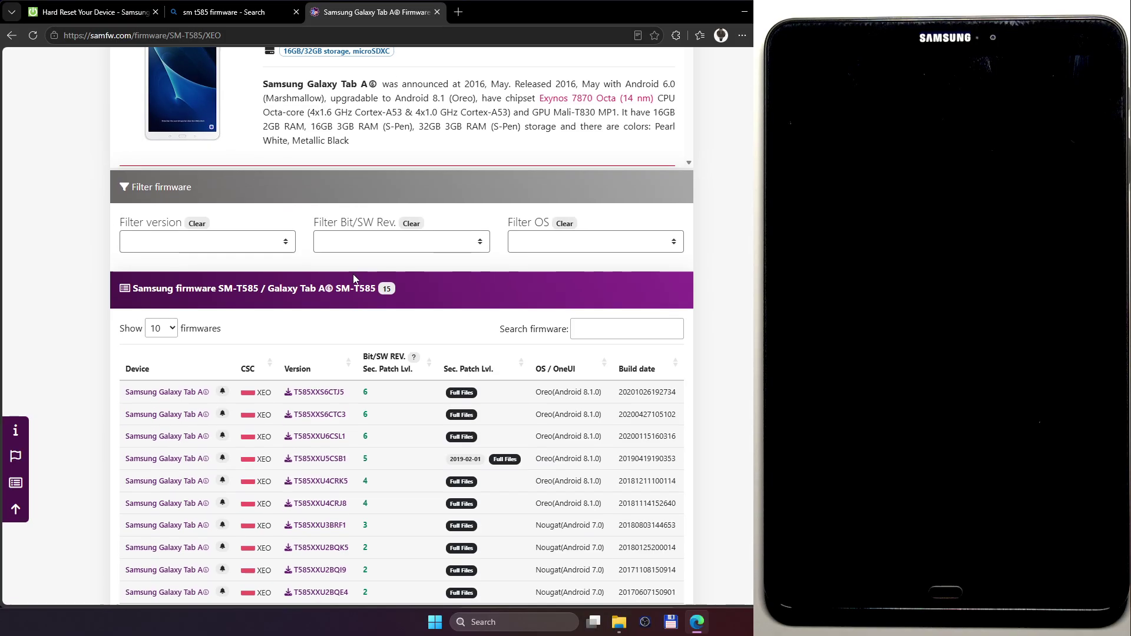
{"action": "scroll", "coordinate": [395, 330], "scroll_direction": "down", "scroll_amount": 1}
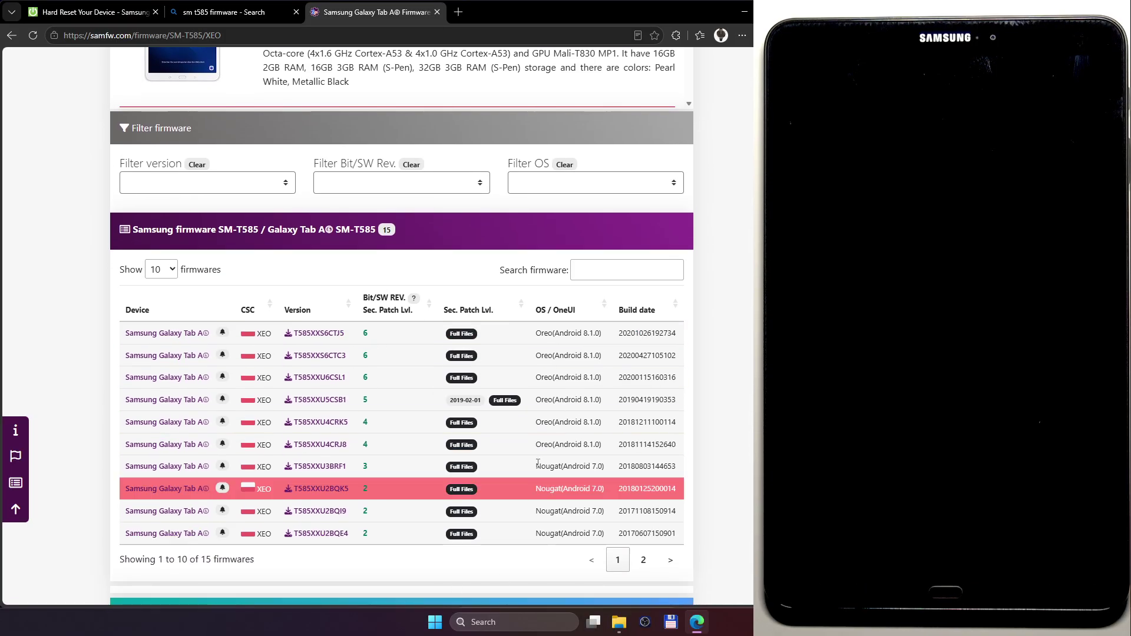
{"action": "left_click", "coordinate": [322, 336]}
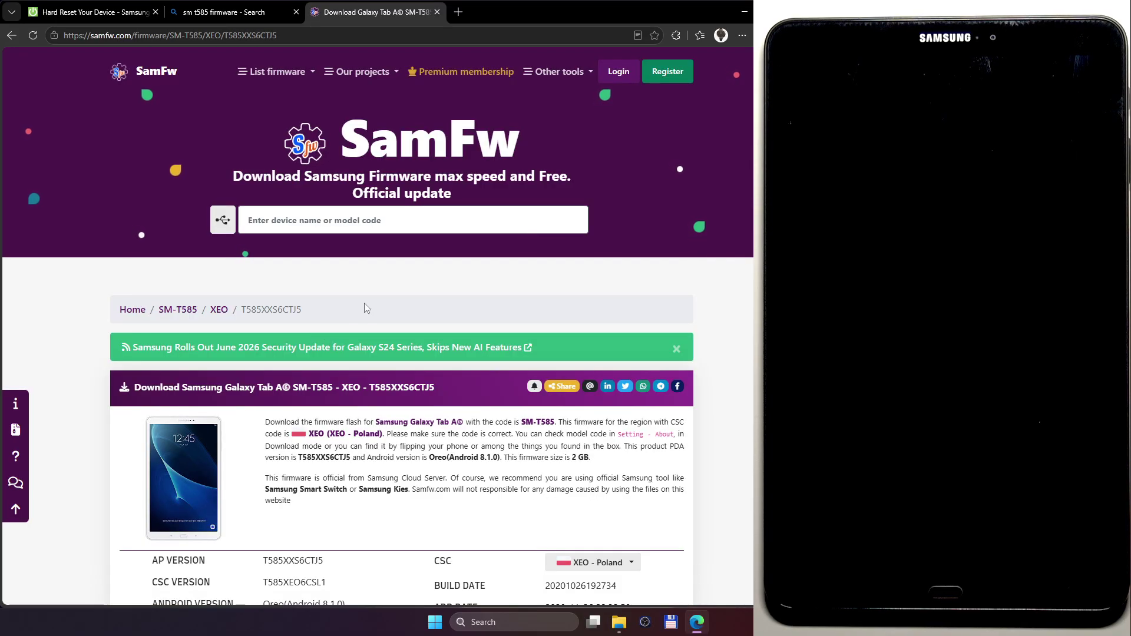
{"action": "scroll", "coordinate": [364, 303], "scroll_direction": "down", "scroll_amount": 8}
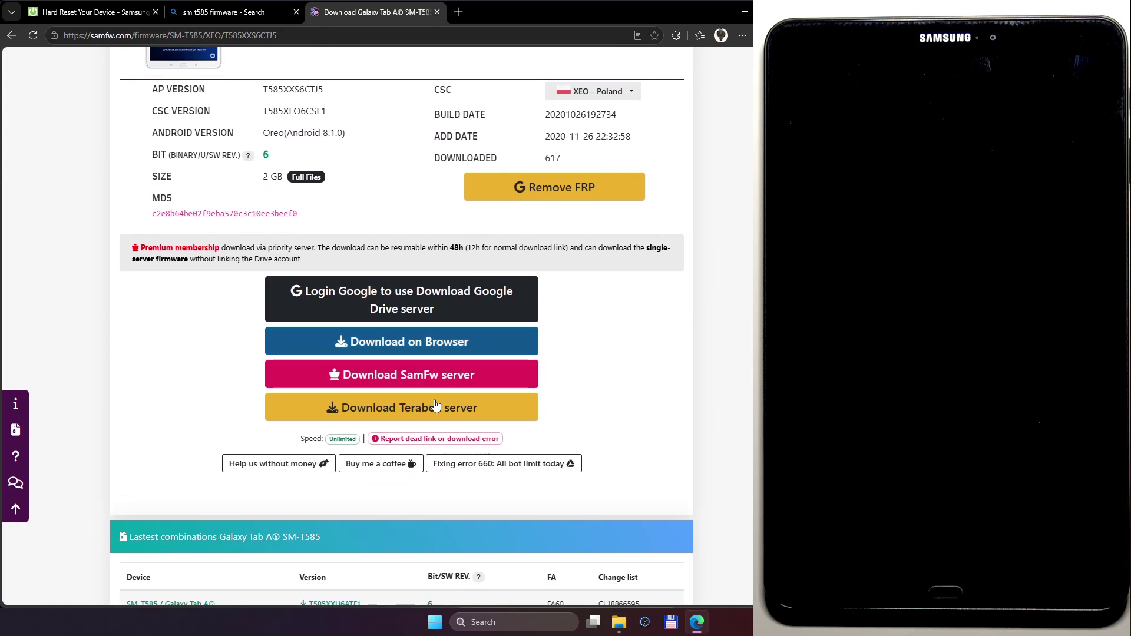
{"action": "left_click", "coordinate": [402, 373]}
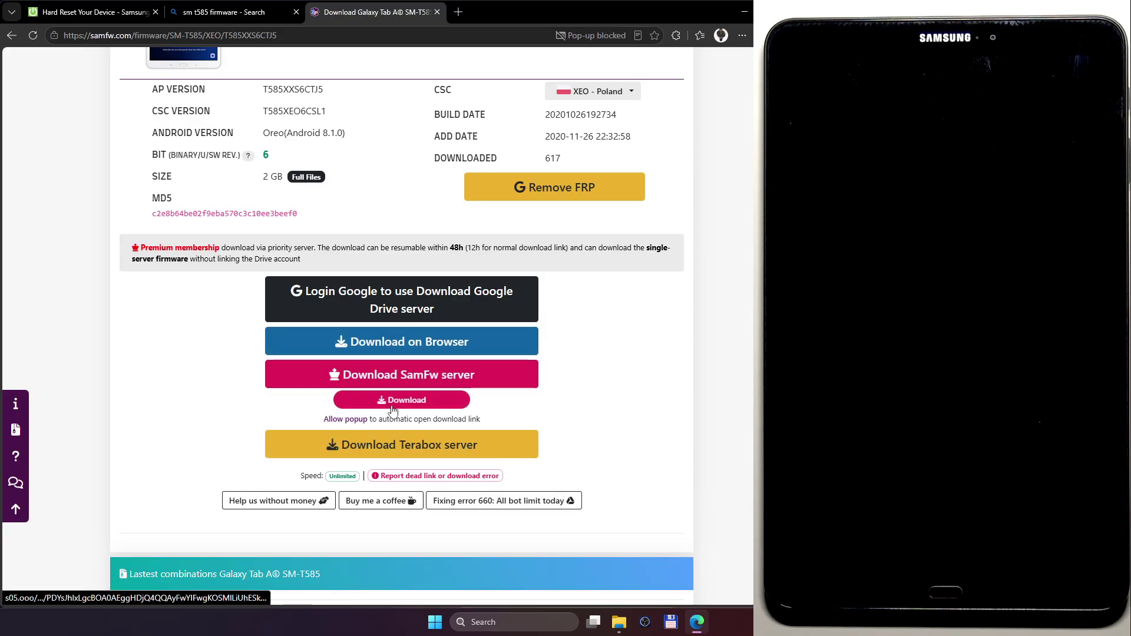
- Switch to File Explorer, open the Downloads folder, and select the Odin3, SM-T585 firmware and Samsung USB driver archives
{"action": "left_click", "coordinate": [88, 13]}
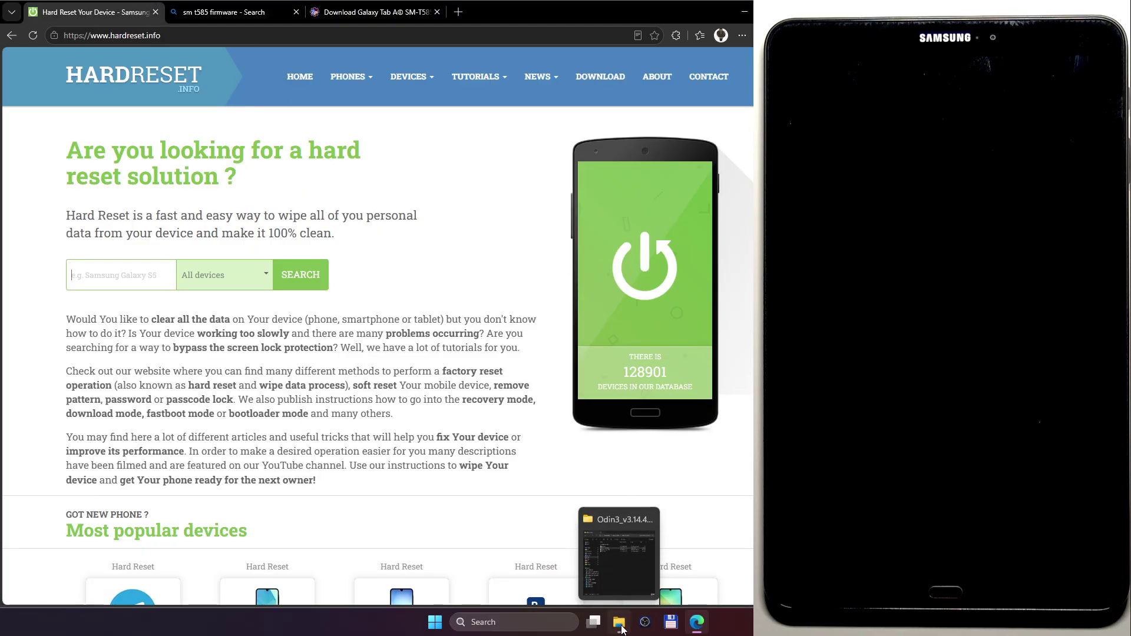
{"action": "left_click", "coordinate": [619, 621]}
{"action": "left_click", "coordinate": [148, 225]}
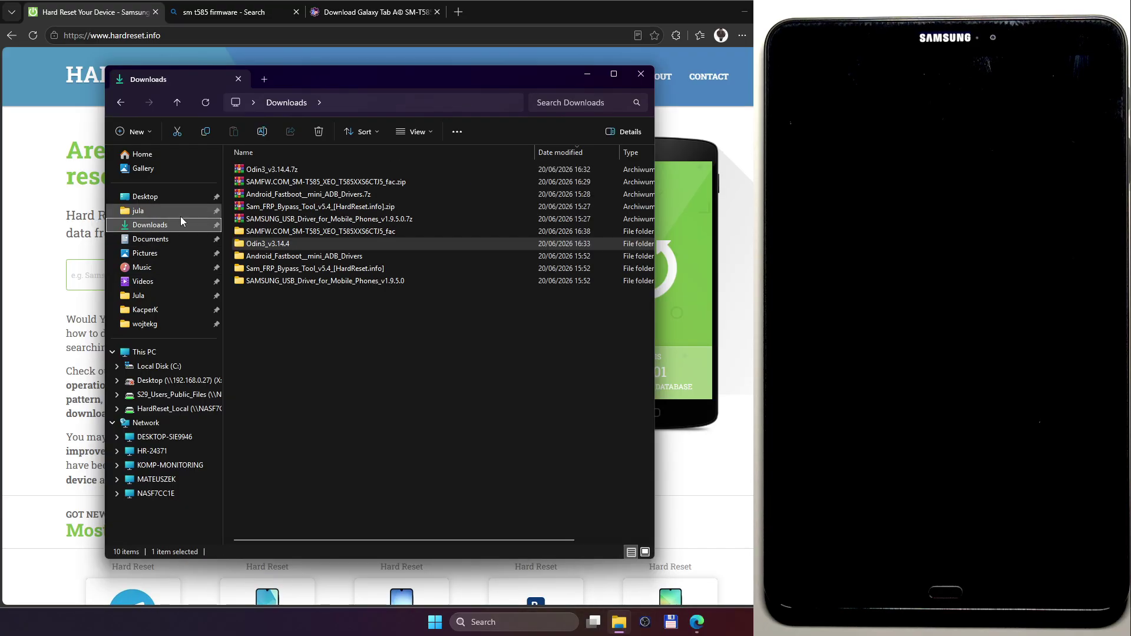
{"action": "left_click", "coordinate": [303, 220]}
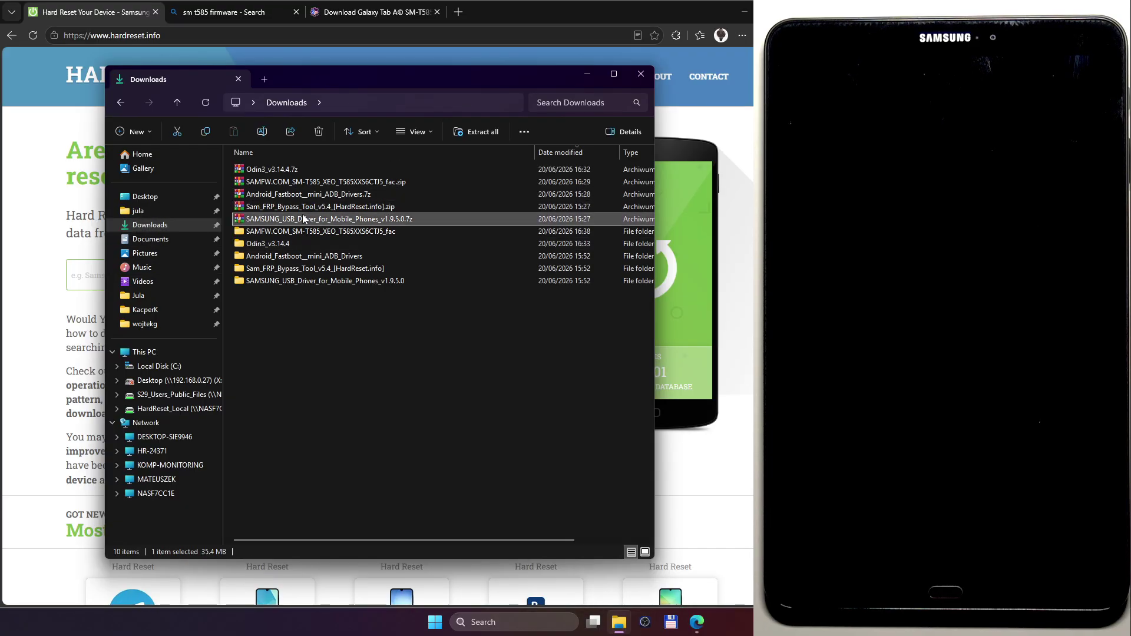
{"action": "left_click", "coordinate": [299, 182]}
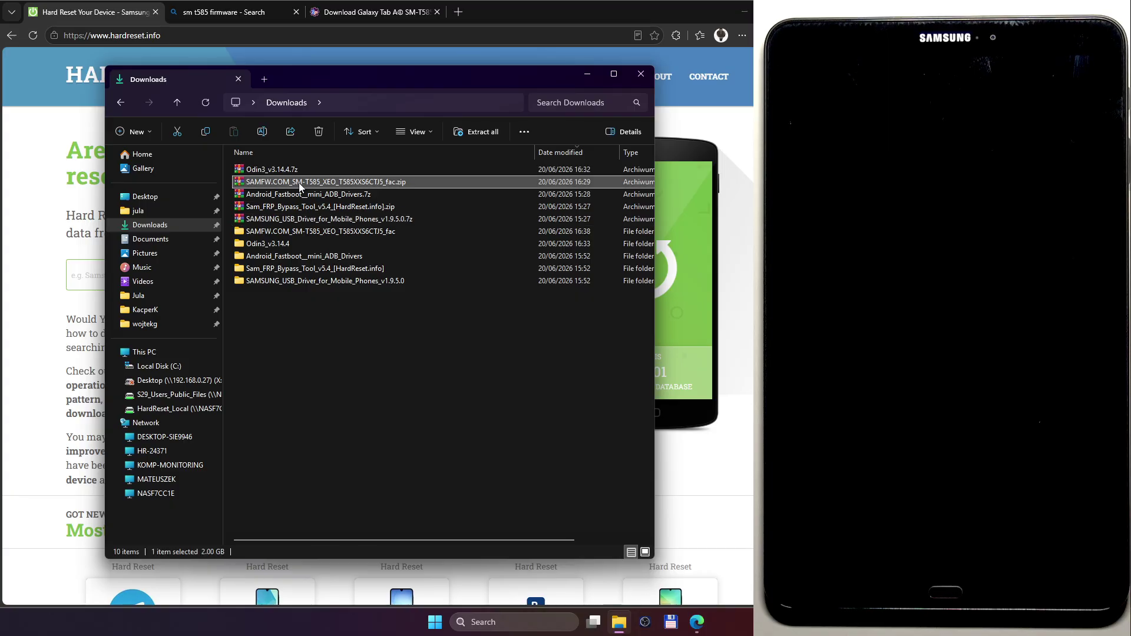
{"action": "left_click", "coordinate": [299, 170]}
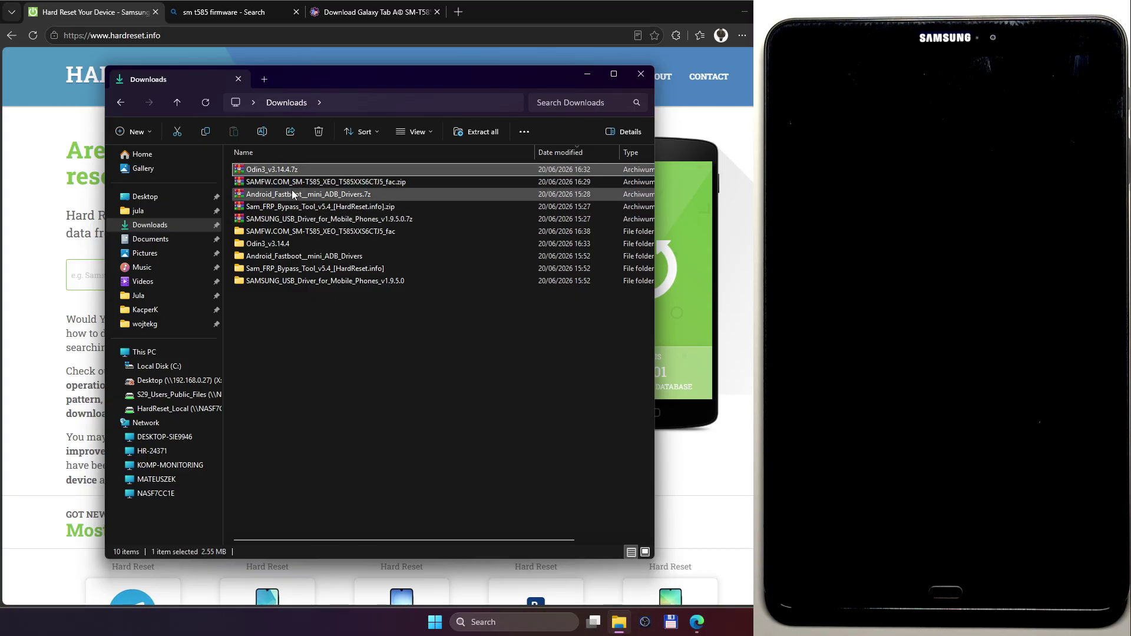
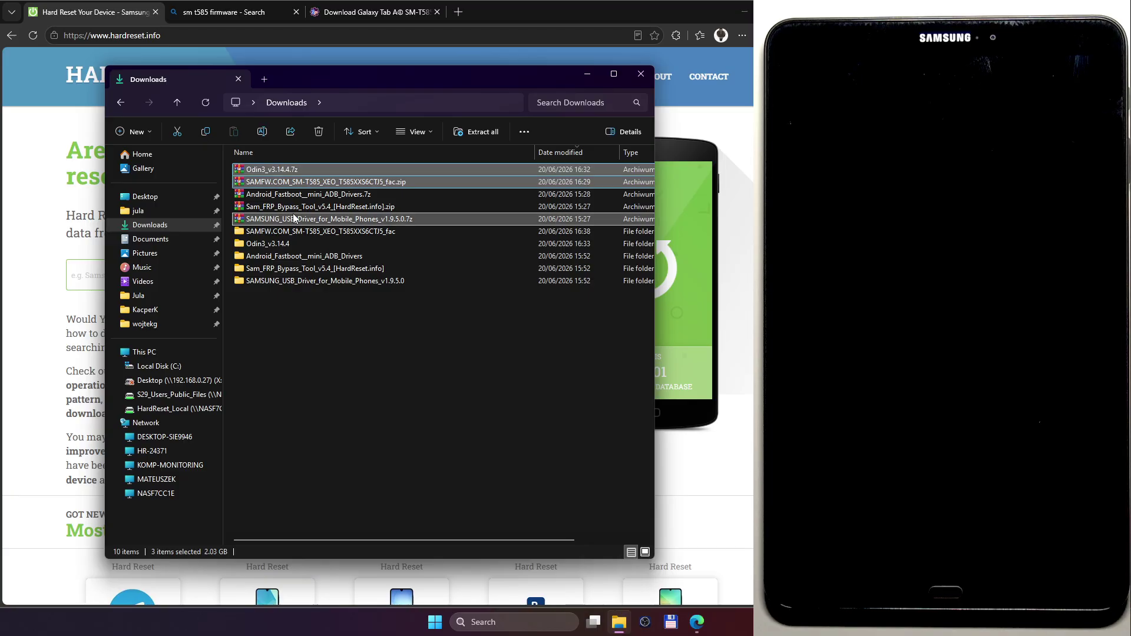
{"action": "left_click", "coordinate": [299, 220]}
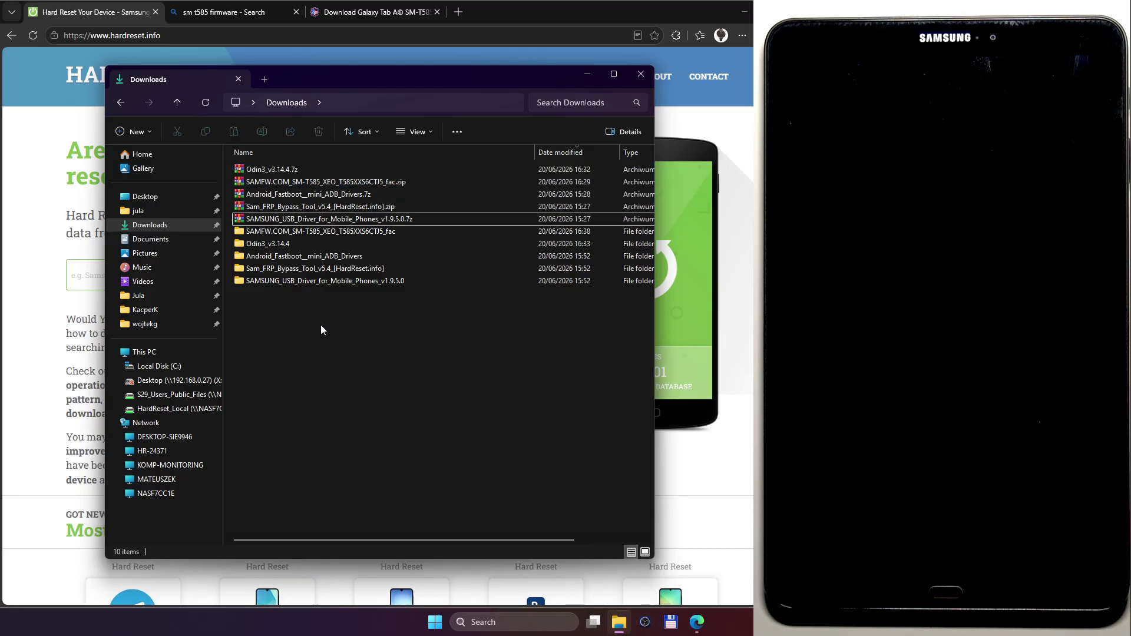
- Extract the SAMSUNG_USB_Driver_for_Mobile_Phones_v1.9.5.0.7z archive to the suggested destination folder in Downloads
{"action": "right_click", "coordinate": [301, 221]}
{"action": "mouse_move", "coordinate": [409, 434]}
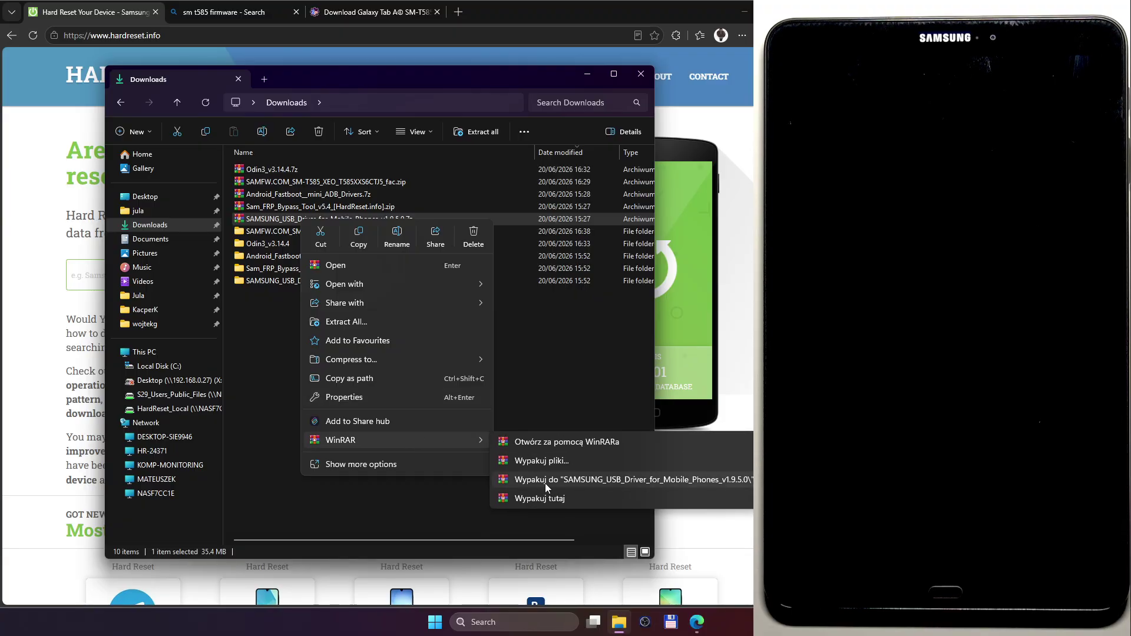
{"action": "left_click", "coordinate": [349, 322]}
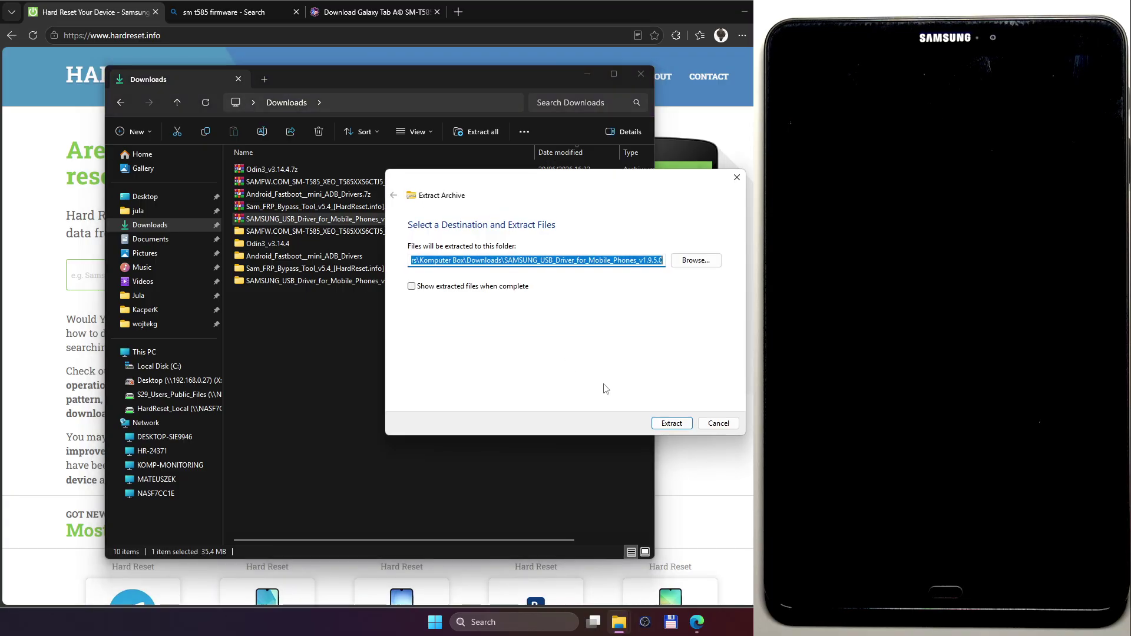
{"action": "left_click", "coordinate": [672, 424]}
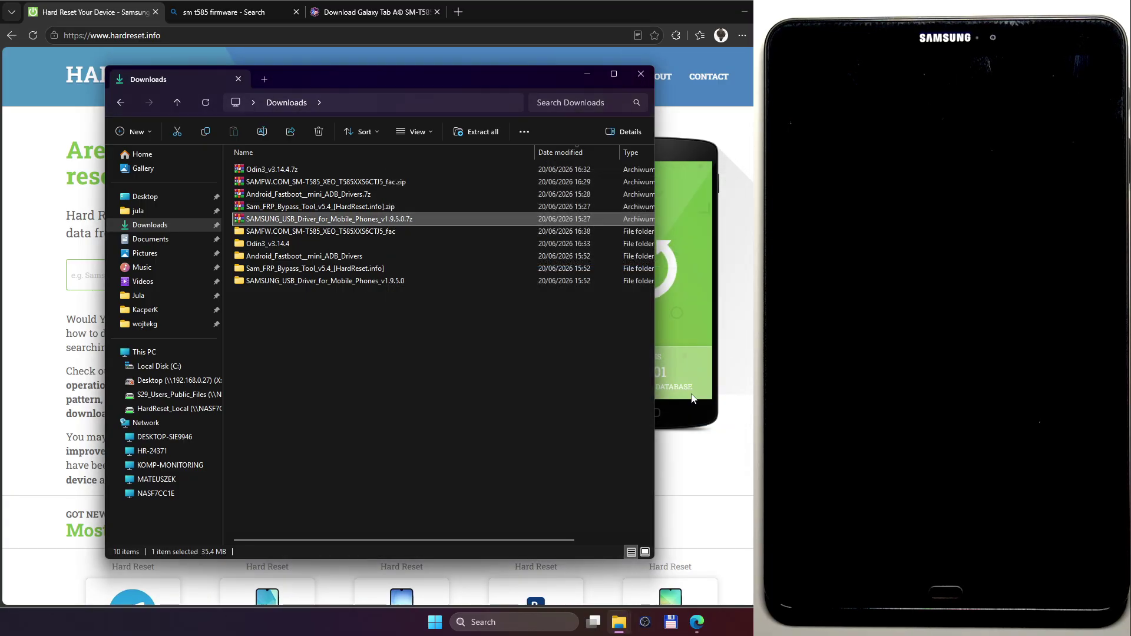
{"action": "left_click", "coordinate": [426, 408]}
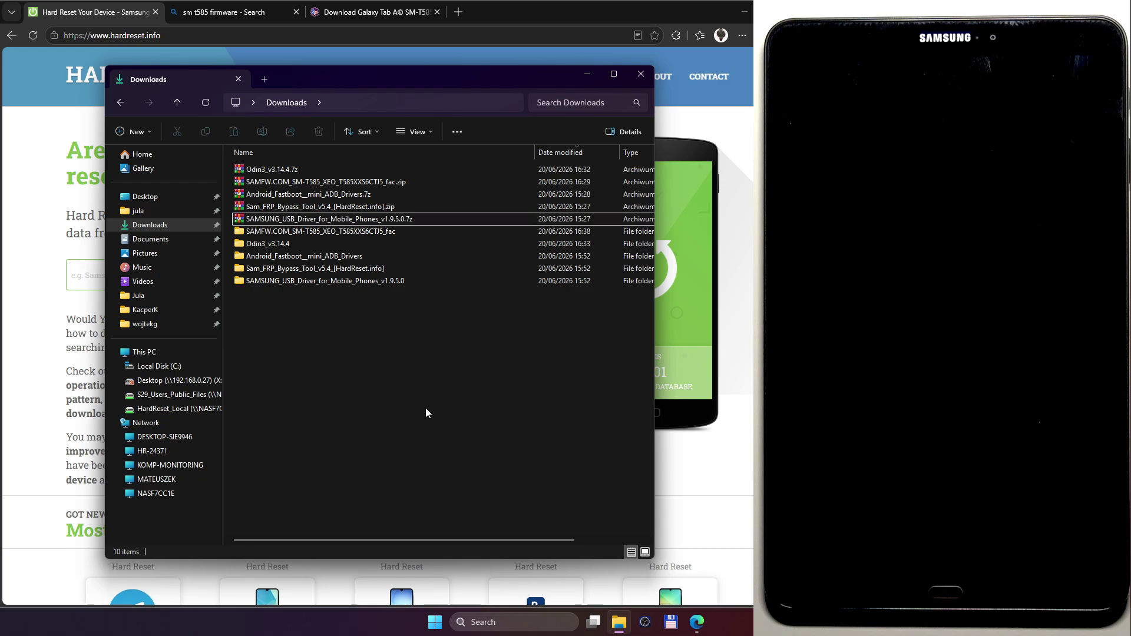
- Open the extracted SAMSUNG_USB_Driver_for_Mobile_Phones_v1.9.5.0 folder and launch the driver installer inside it
{"action": "left_click", "coordinate": [389, 281]}
{"action": "left_click", "coordinate": [305, 243]}
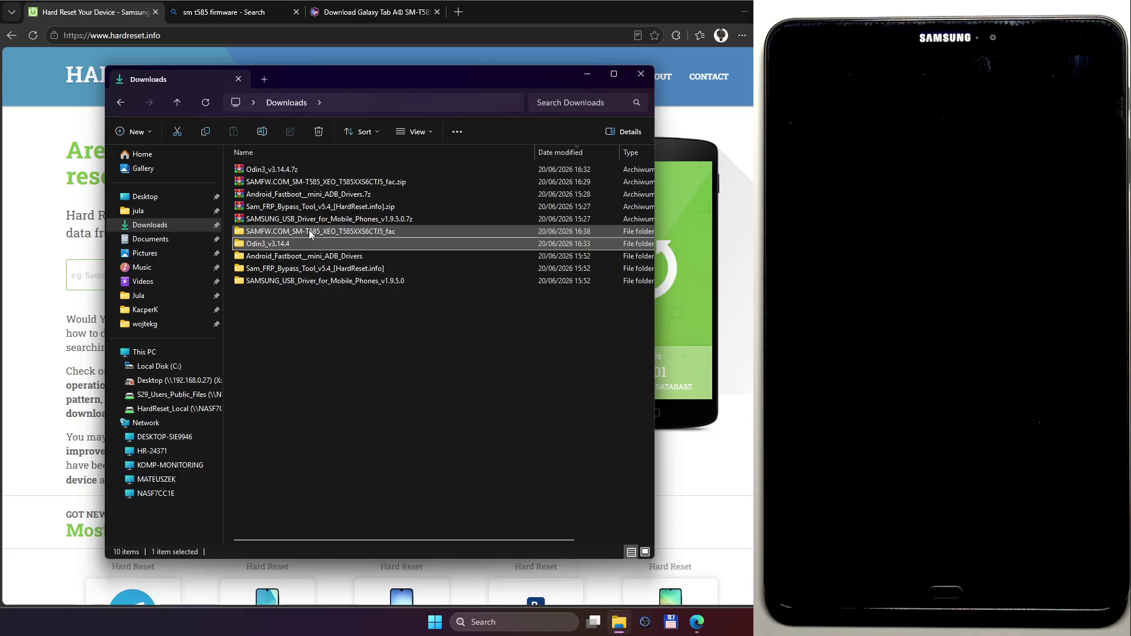
{"action": "double_click", "coordinate": [316, 280]}
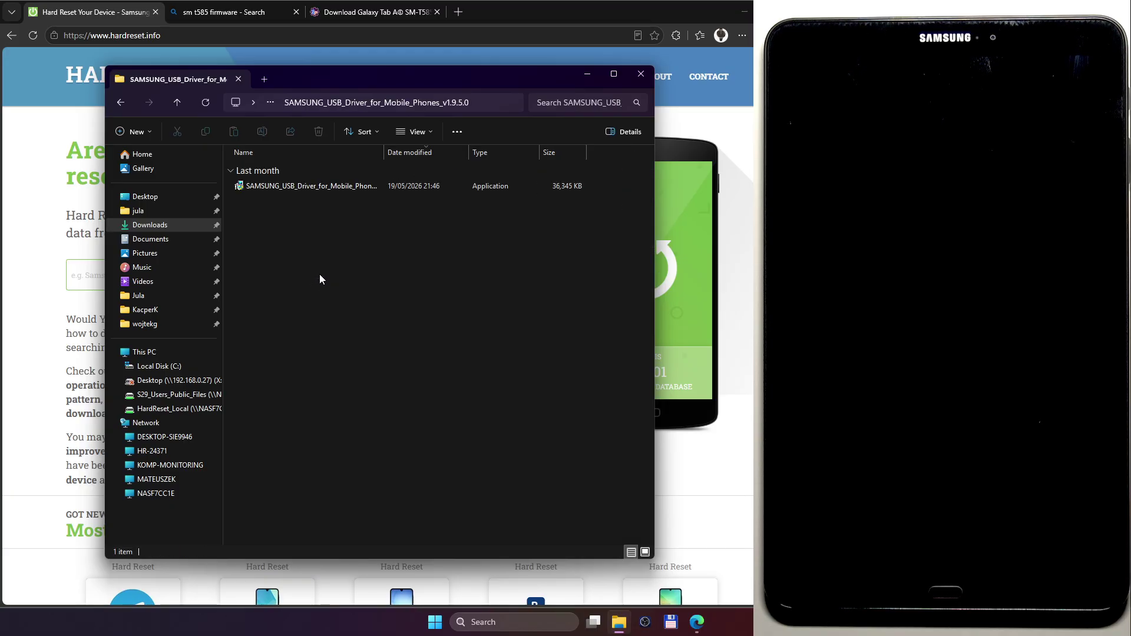
{"action": "double_click", "coordinate": [311, 186]}
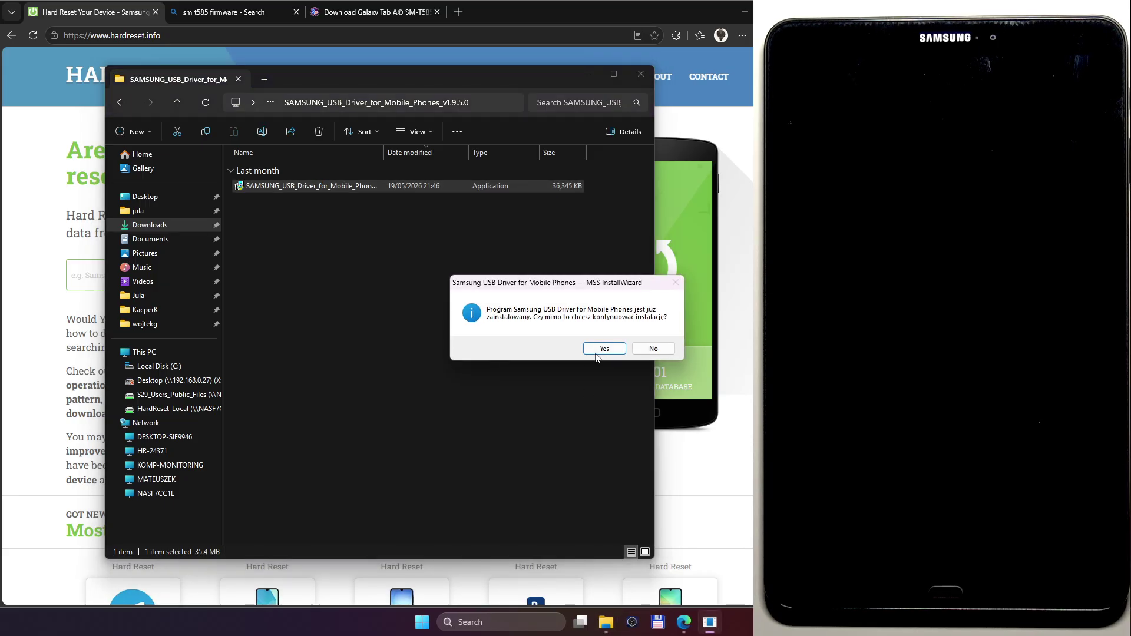
- Confirm reinstalling the Samsung USB Driver V1.9.5.0, accept Polish as language and Poland as region, and complete the installation wizard
{"action": "left_click", "coordinate": [599, 350]}
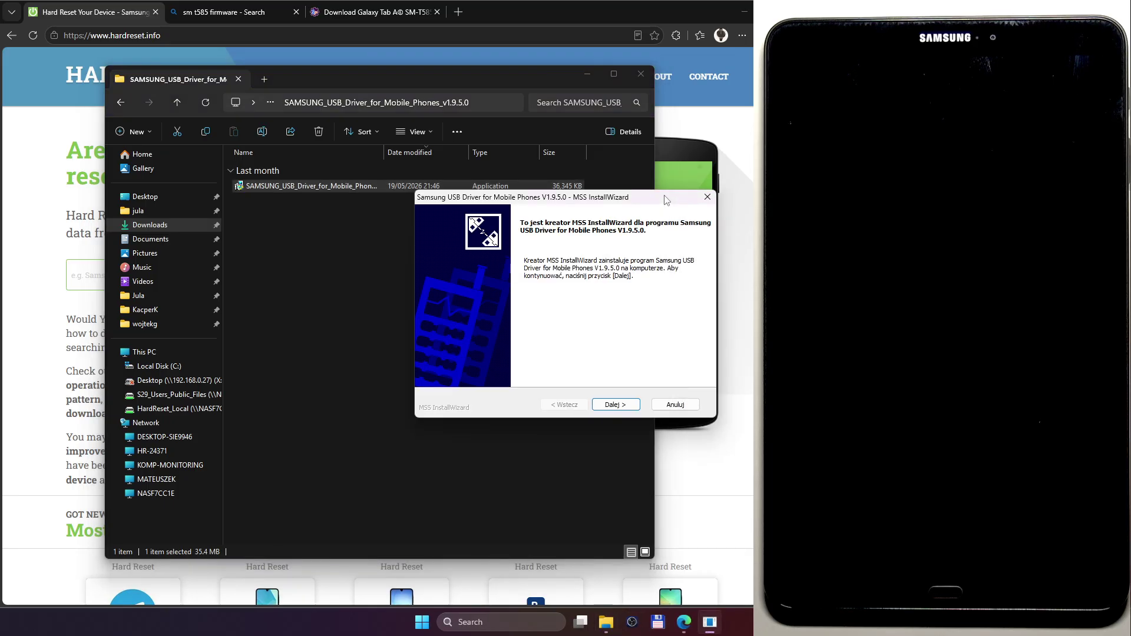
{"action": "left_click_drag", "start_coordinate": [476, 275], "coordinate": [499, 219]}
{"action": "left_click", "coordinate": [439, 423]}
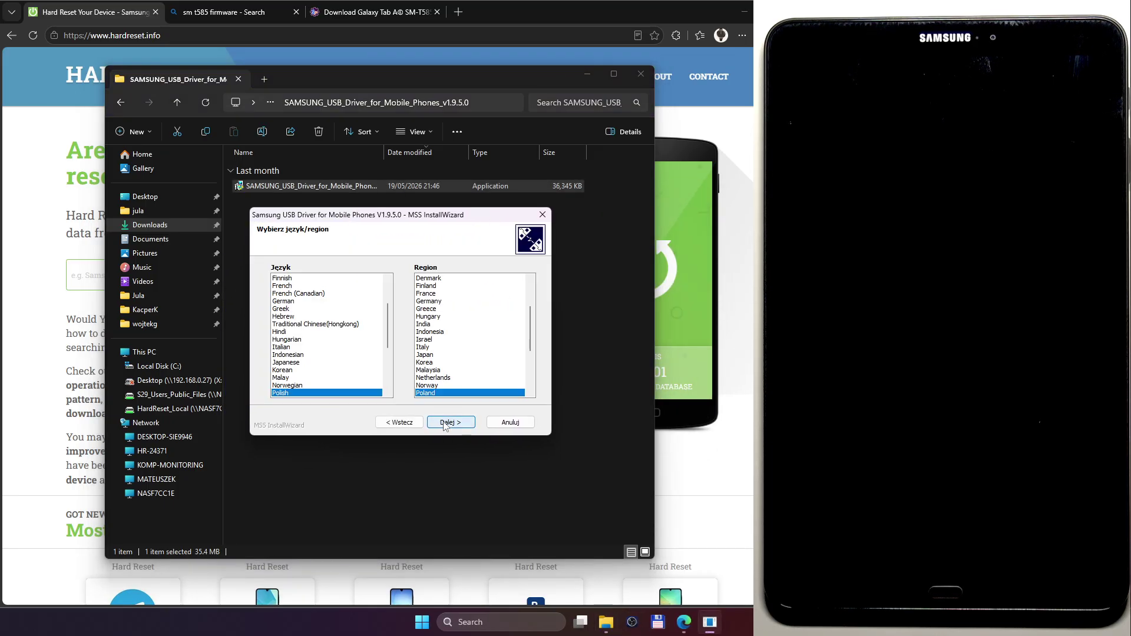
{"action": "left_click", "coordinate": [444, 423]}
{"action": "left_click", "coordinate": [445, 423]}
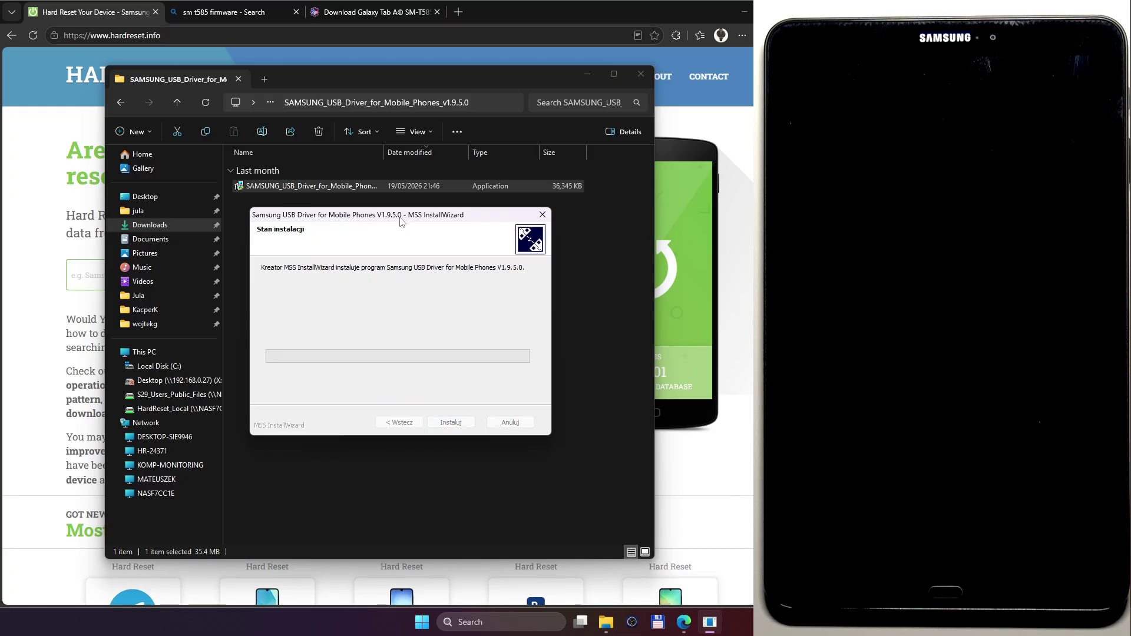
{"action": "left_click_drag", "start_coordinate": [400, 221], "coordinate": [406, 274]}
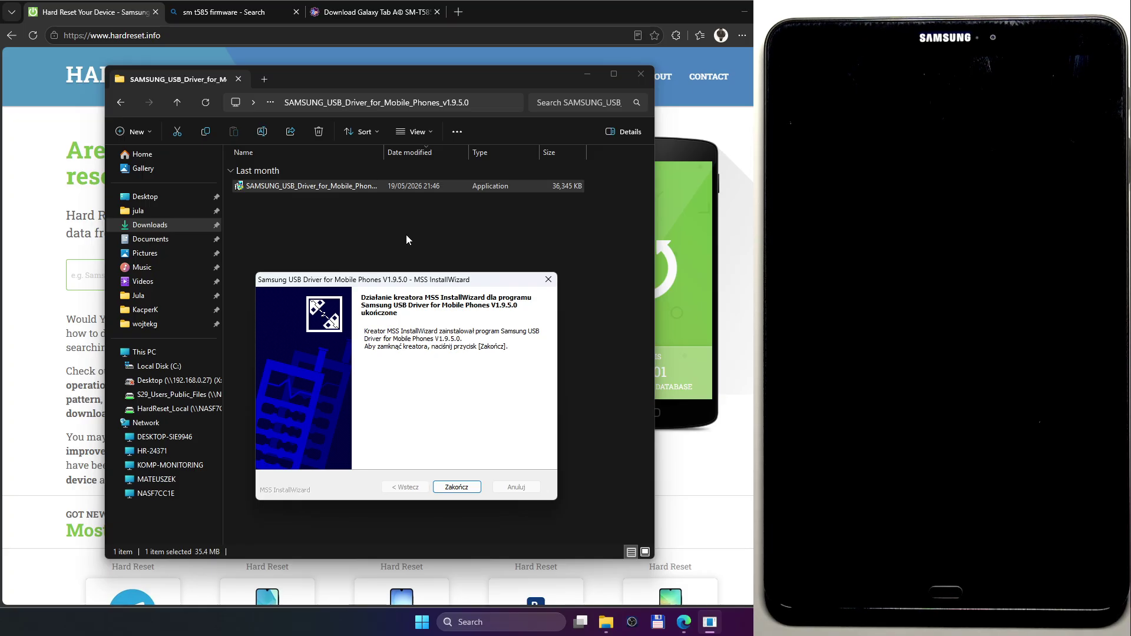
{"action": "left_click", "coordinate": [458, 487]}
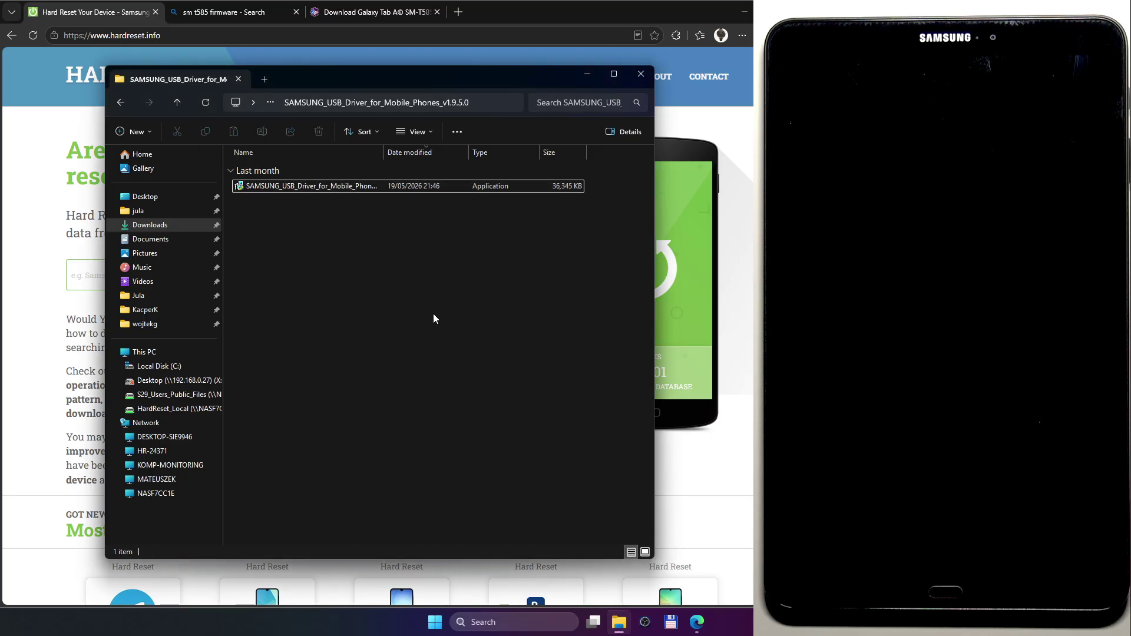
- Open the nested Odin3_v3.14.4 folder in Downloads, run Odin3_v3.14.4.exe, and move the Odin window fully into view
{"action": "left_click", "coordinate": [157, 228]}
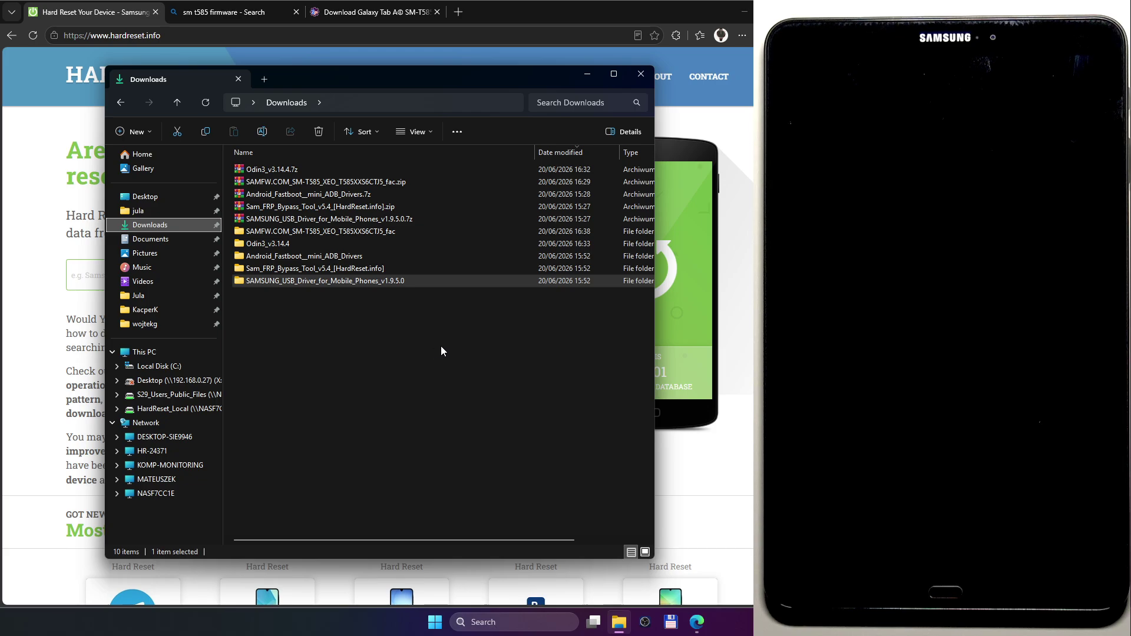
{"action": "double_click", "coordinate": [274, 244]}
{"action": "double_click", "coordinate": [284, 186]}
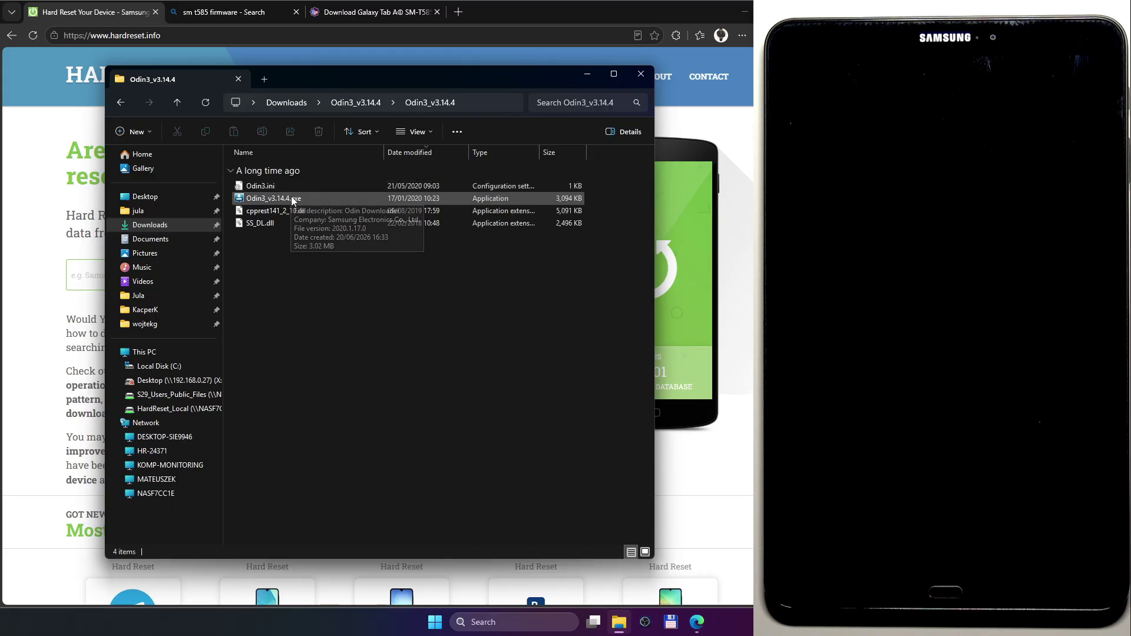
{"action": "double_click", "coordinate": [293, 199]}
{"action": "left_click", "coordinate": [653, 407]}
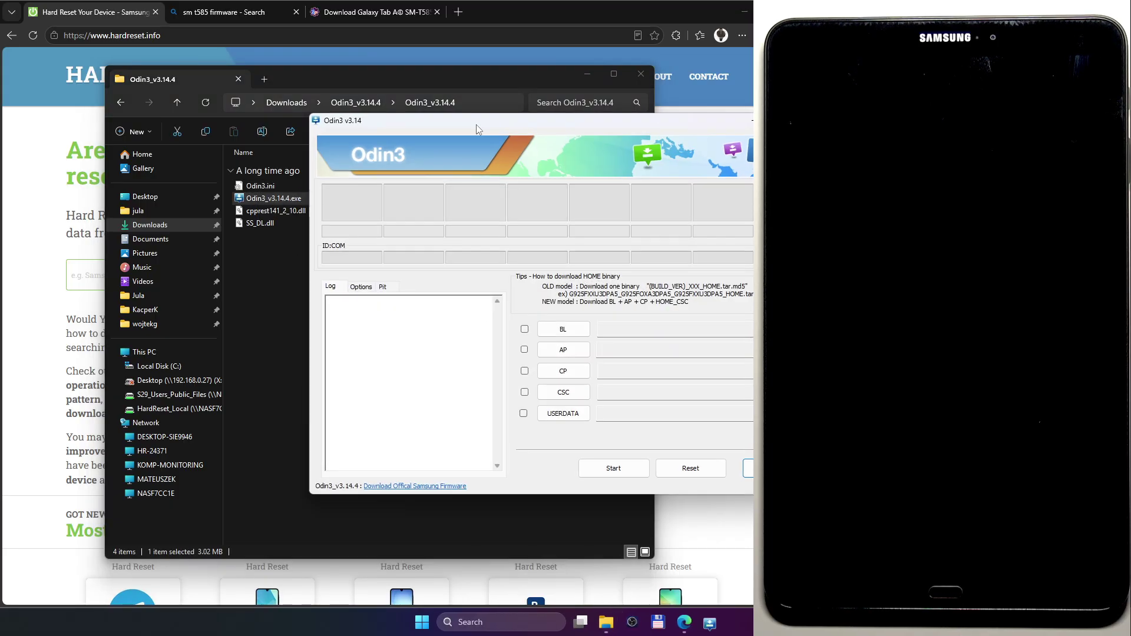
{"action": "left_click_drag", "start_coordinate": [457, 128], "coordinate": [311, 110]}
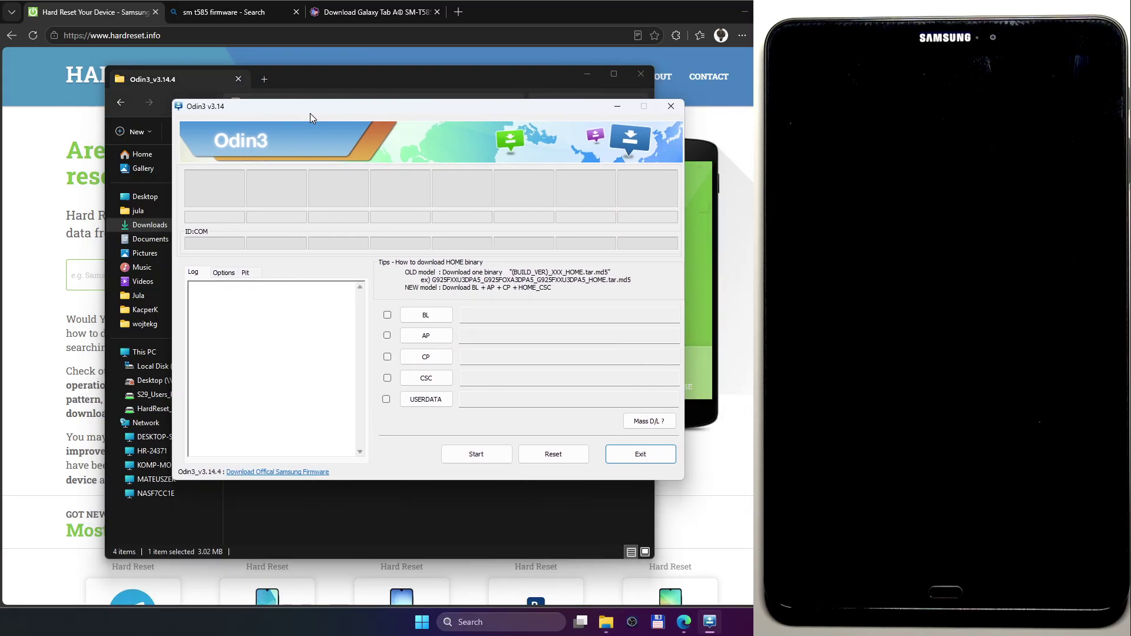
- Load the BL_T585XXS6CTJ5 file from the SAMFW.COM_SM-T585_XEO_T585XXS6CTJ5_fac folder in Downloads into Odin's BL slot
{"action": "left_click", "coordinate": [425, 313]}
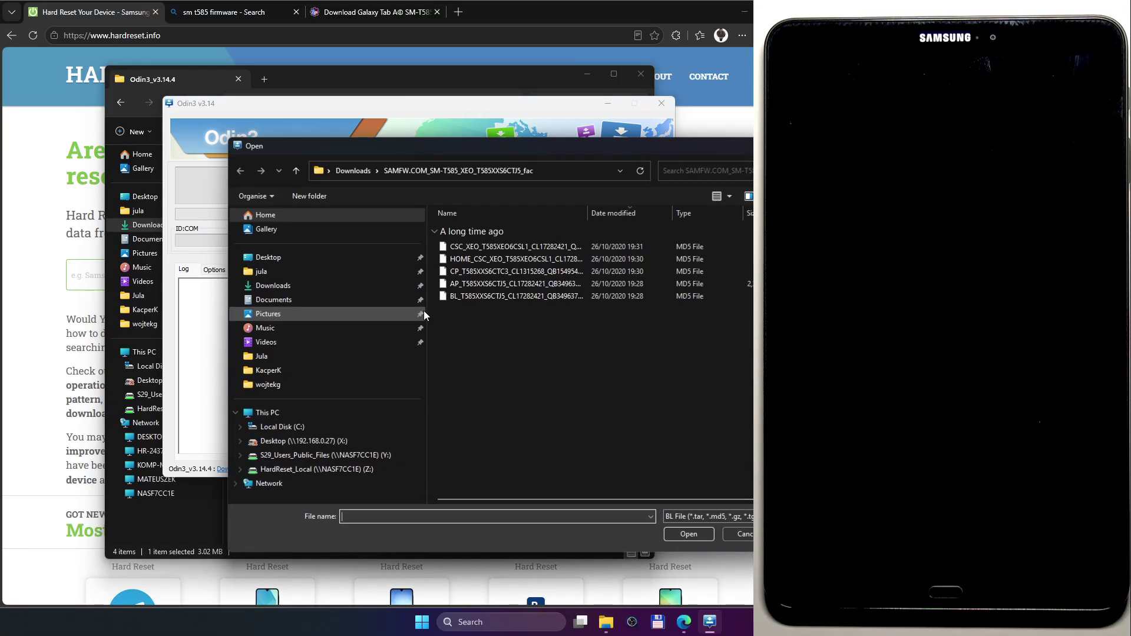
{"action": "left_click", "coordinate": [347, 284]}
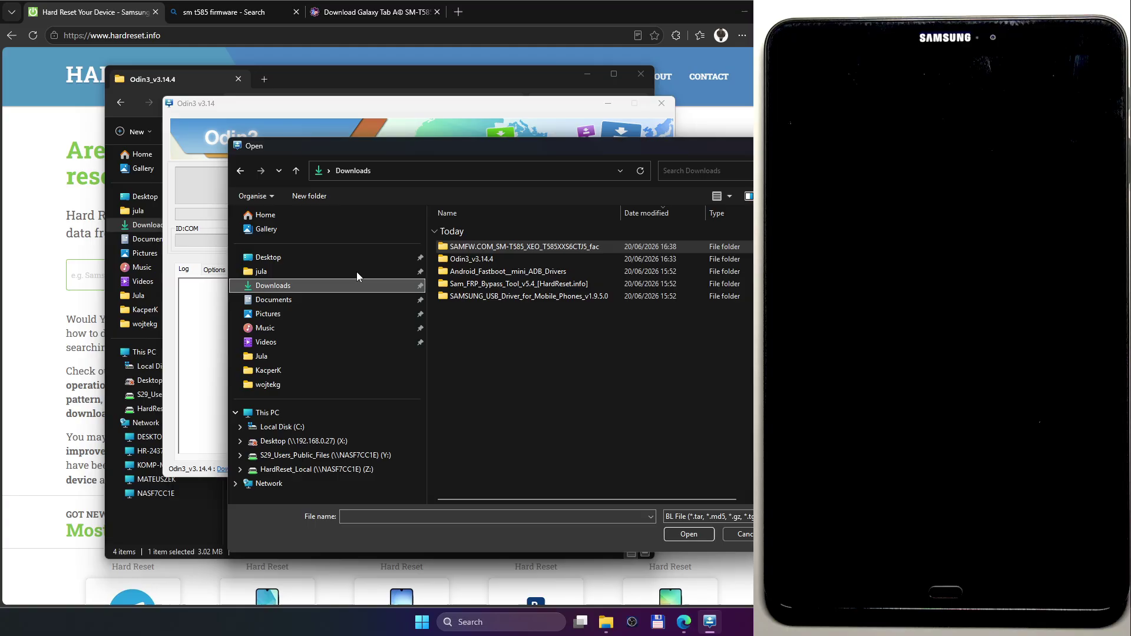
{"action": "double_click", "coordinate": [535, 247]}
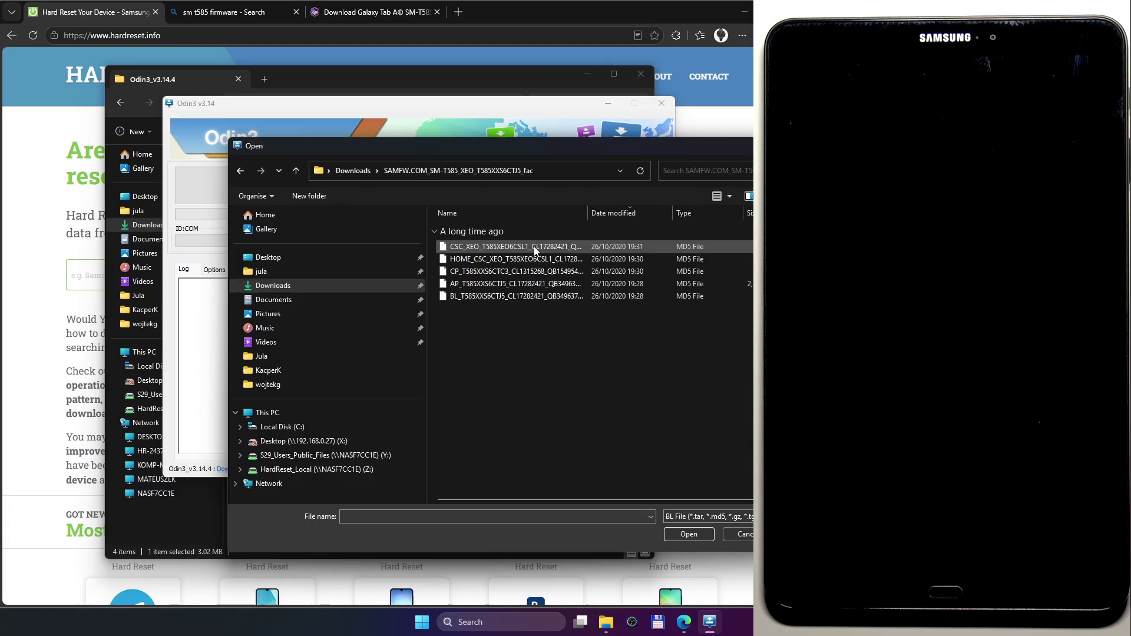
{"action": "double_click", "coordinate": [459, 298]}
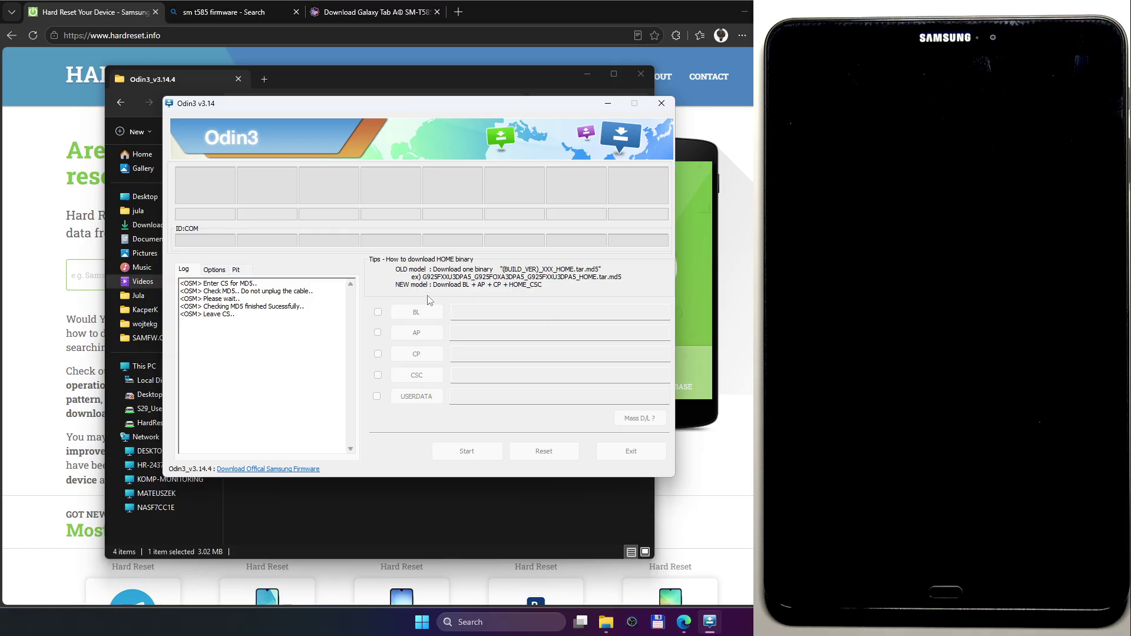
- Load the AP_T585XXS6CTJ5 file into the AP slot and the CP_T585XXS6CTC3 file into the CP slot
{"action": "left_click", "coordinate": [416, 333]}
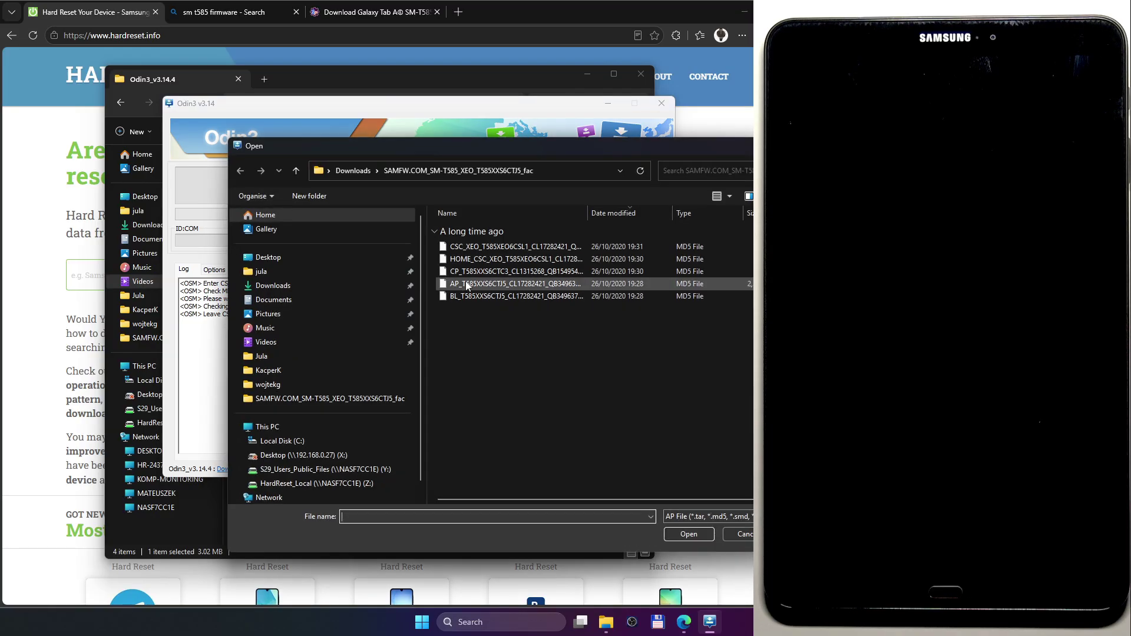
{"action": "double_click", "coordinate": [466, 284]}
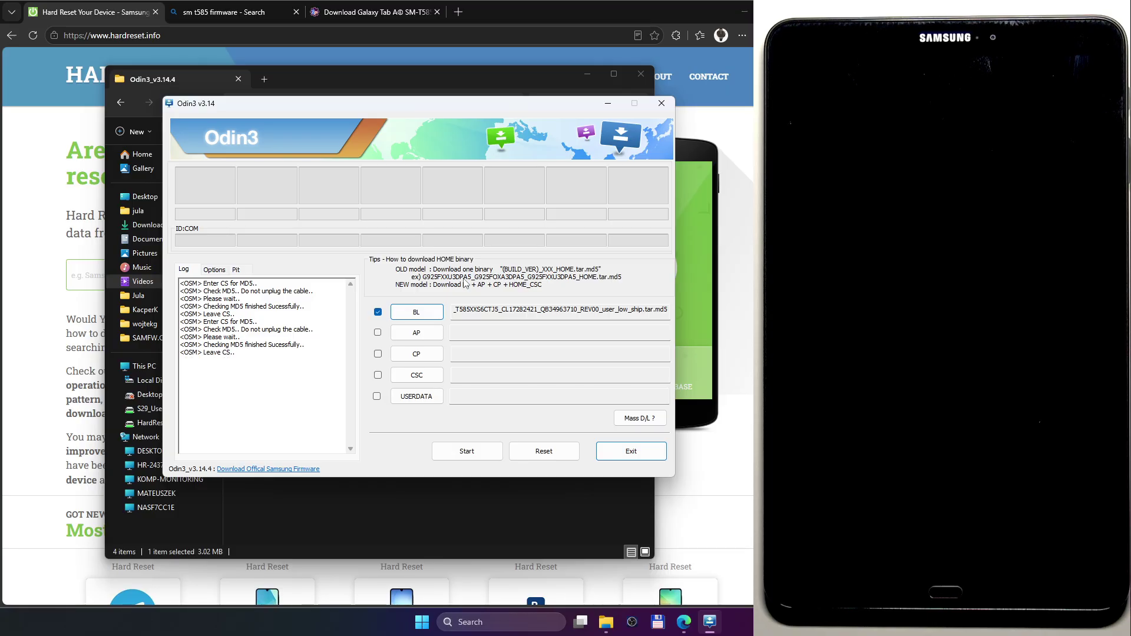
{"action": "left_click", "coordinate": [415, 356]}
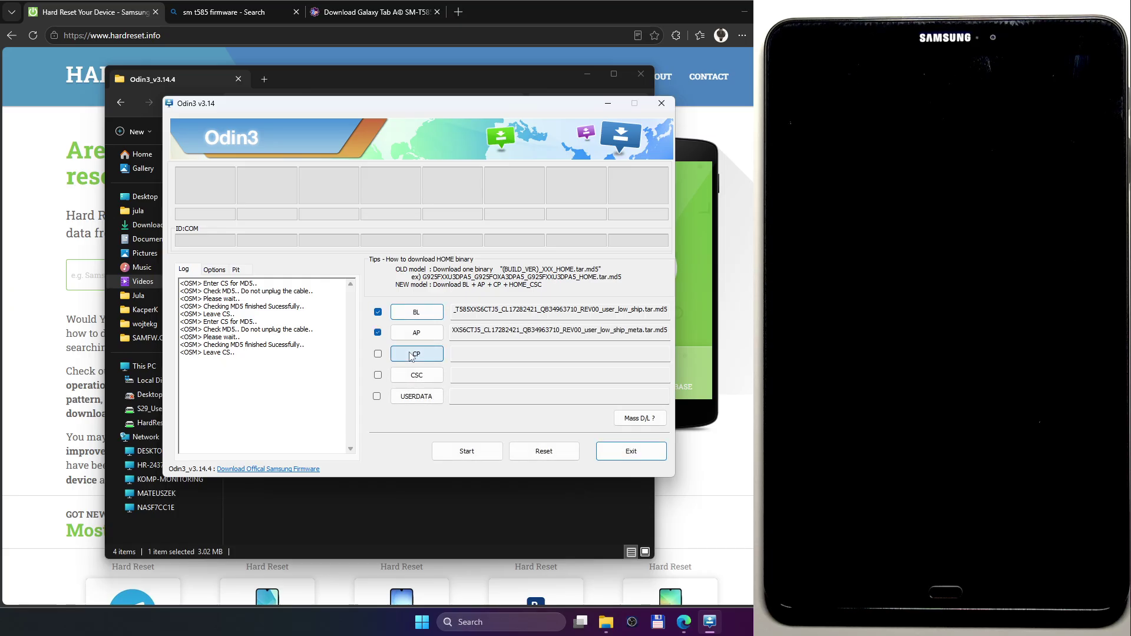
{"action": "double_click", "coordinate": [478, 273]}
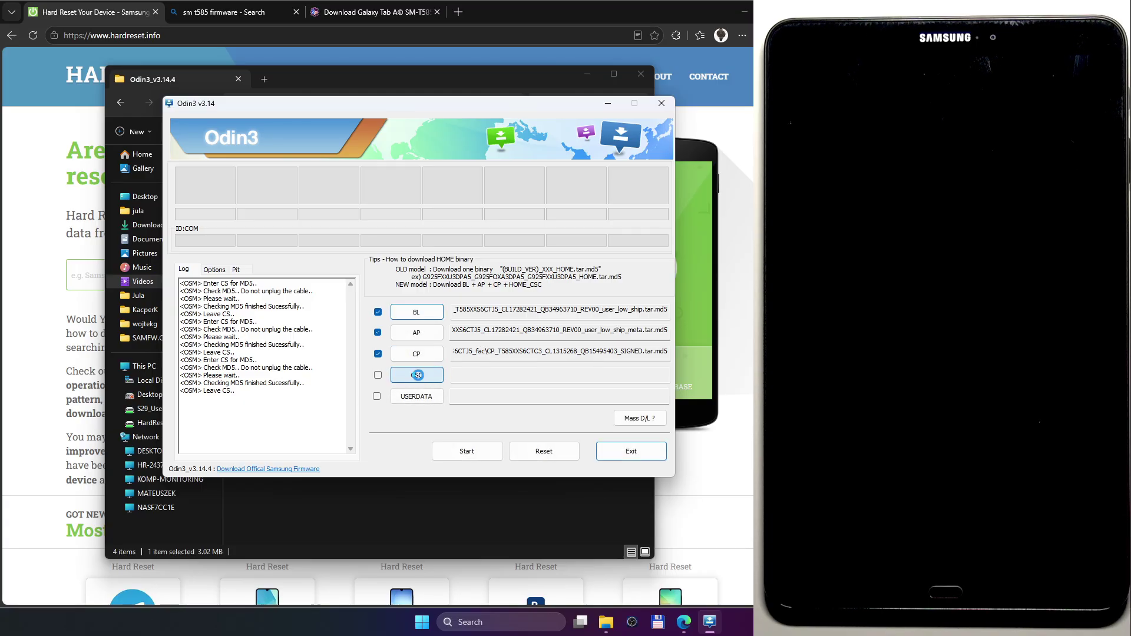
- Load the HOME_CSC_XEO_T585XEO6CSL1 file into the CSC slot
{"action": "left_click", "coordinate": [417, 375]}
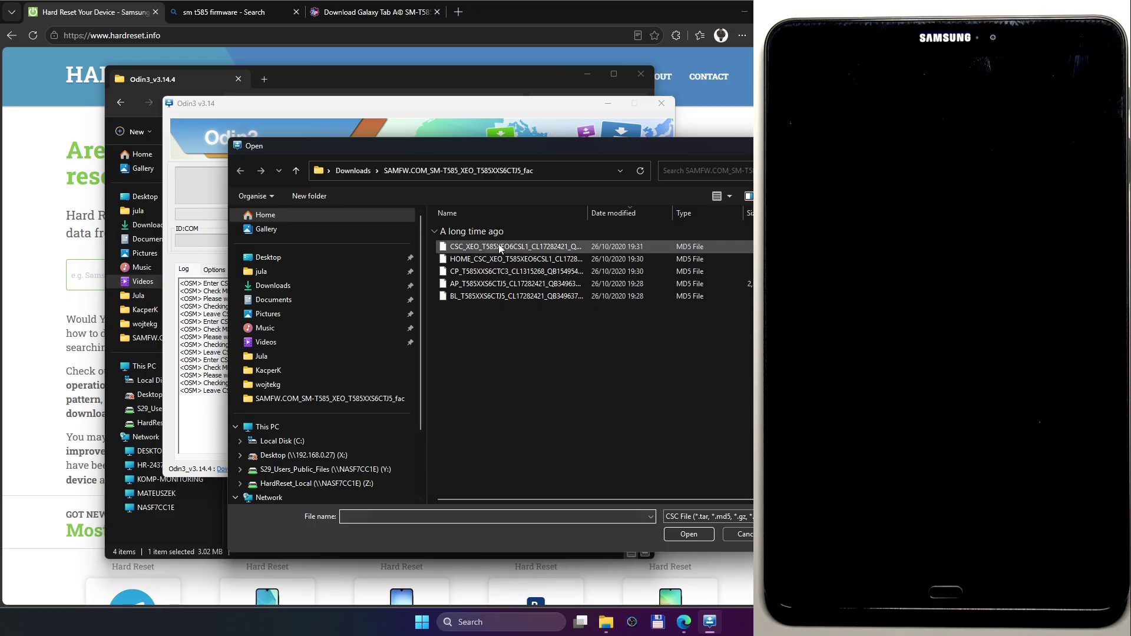
{"action": "left_click", "coordinate": [476, 260]}
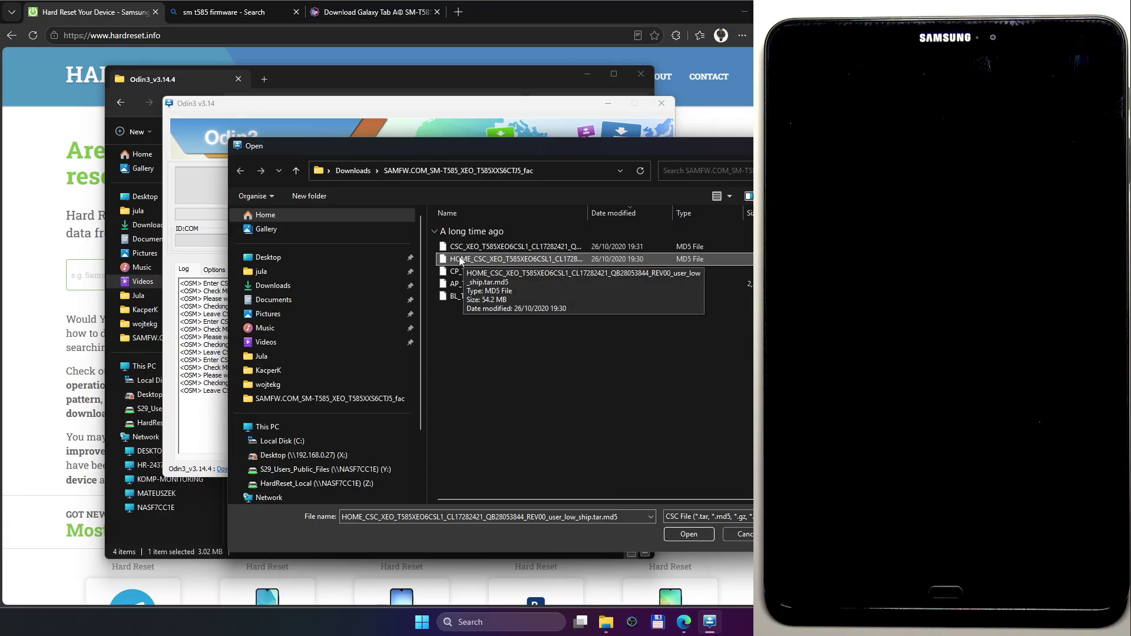
{"action": "double_click", "coordinate": [465, 260]}
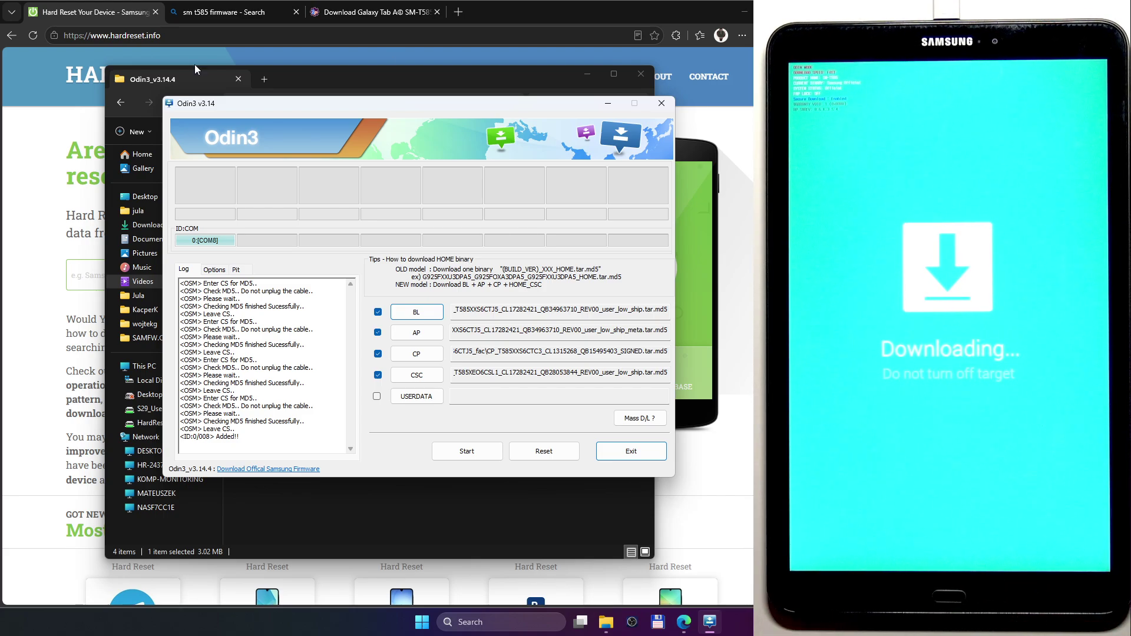
- Close File Explorer and flash the loaded firmware to the connected tablet, closing Odin once the flash completes
{"action": "left_click", "coordinate": [640, 75]}
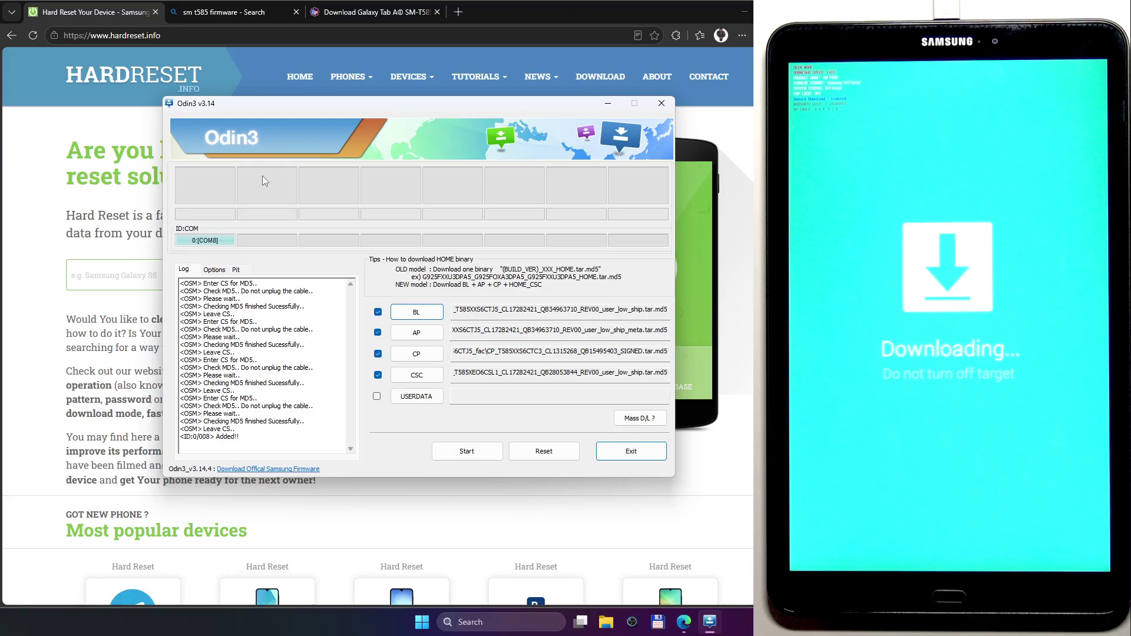
{"action": "left_click_drag", "start_coordinate": [323, 107], "coordinate": [297, 109]}
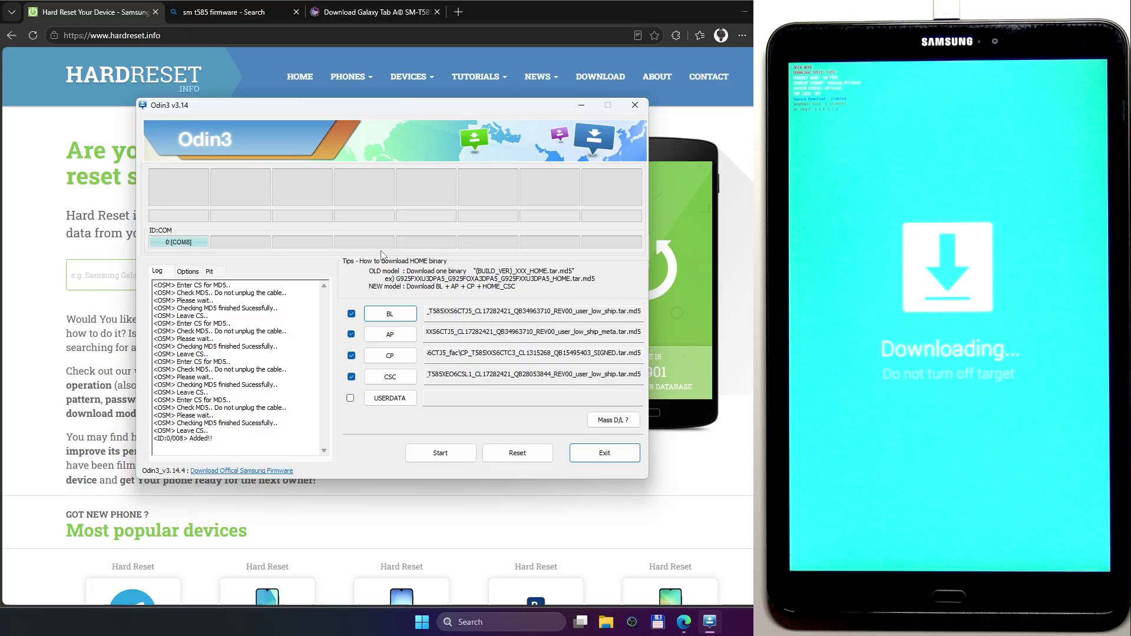
{"action": "left_click", "coordinate": [441, 453]}
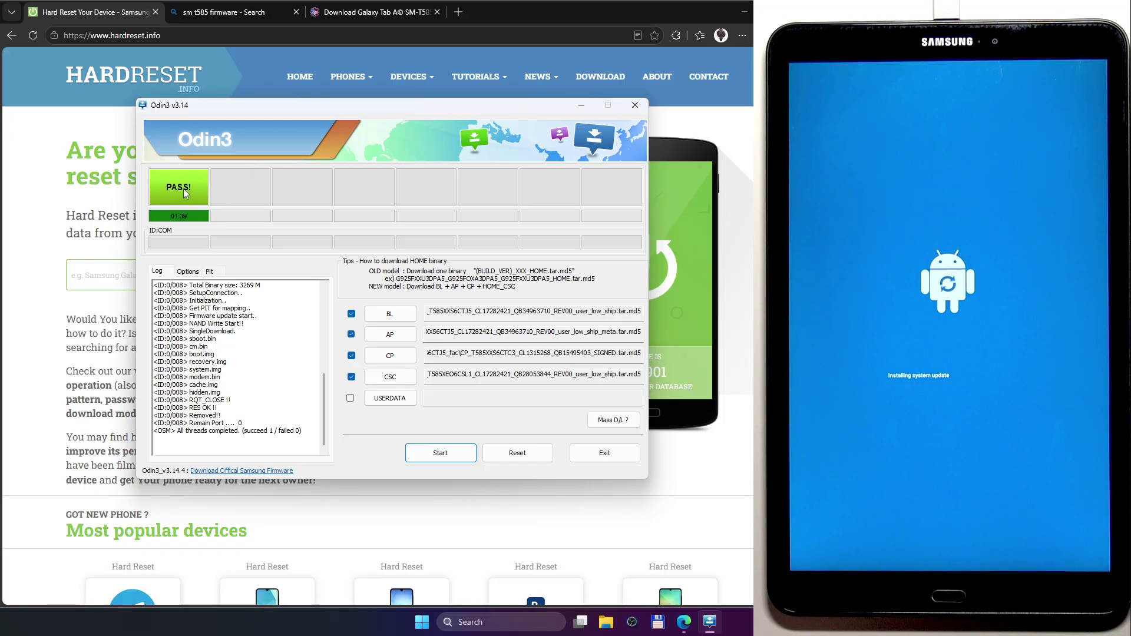
{"action": "left_click", "coordinate": [636, 107]}
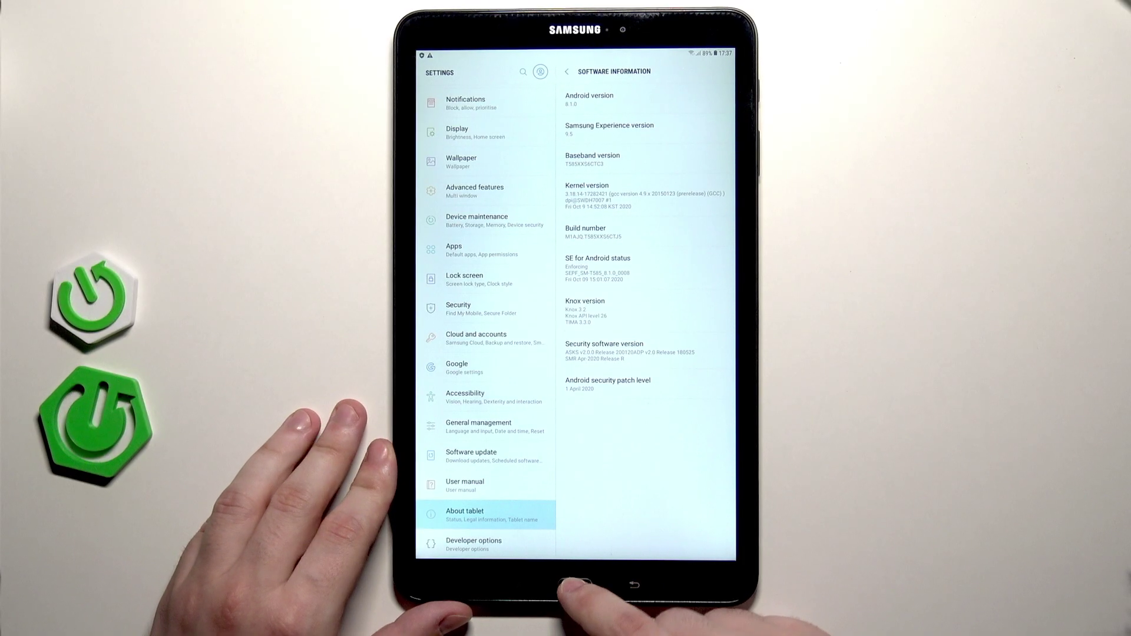
{"action": "left_click", "coordinate": [575, 585]}
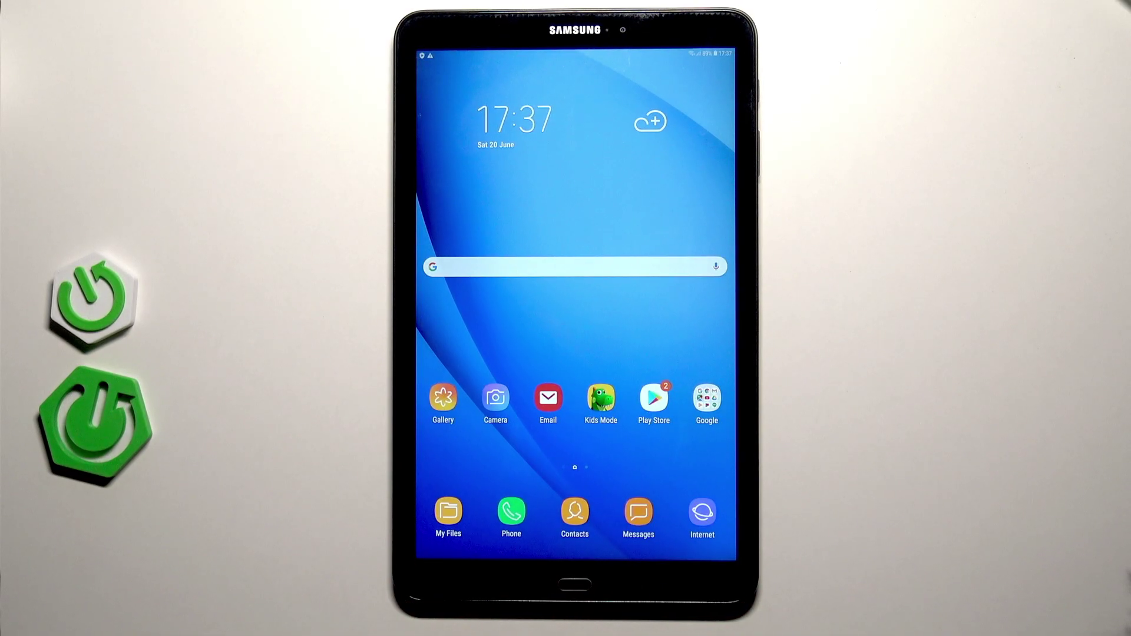